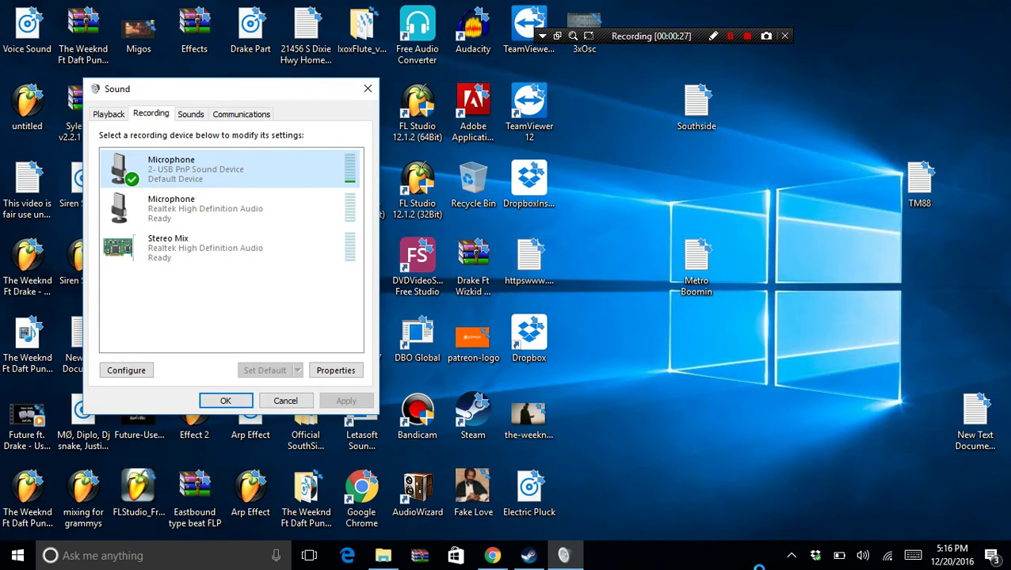
Mute the default USB PnP Sound Device microphone in its level properties.
left_click(566, 555)
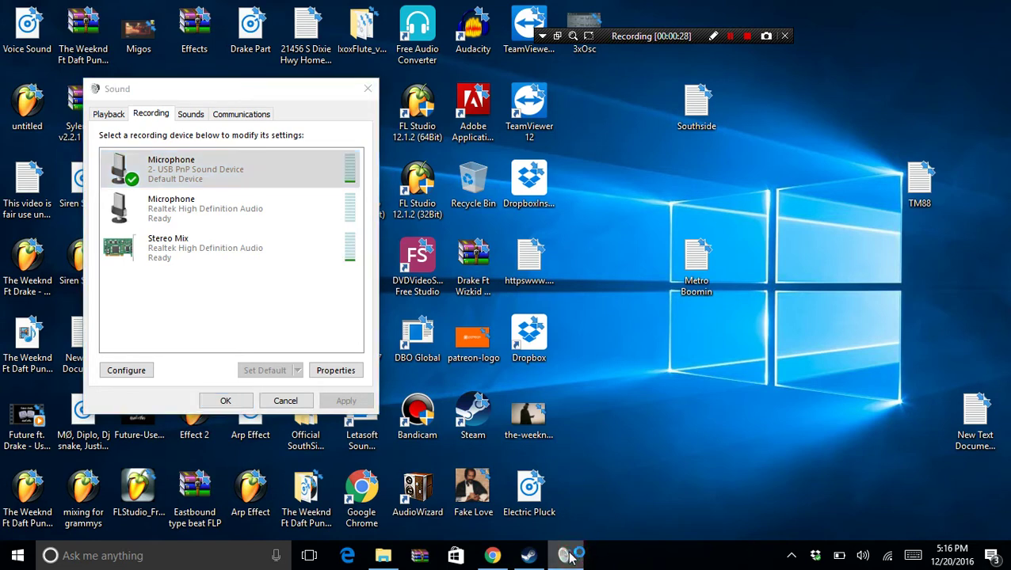
left_click(241, 174)
double_click(241, 174)
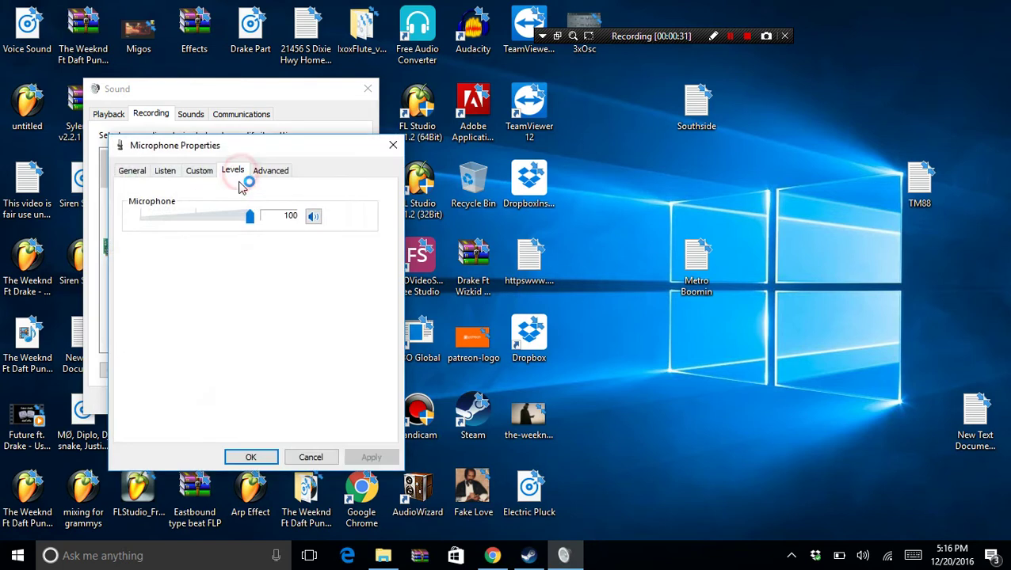
left_click(314, 217)
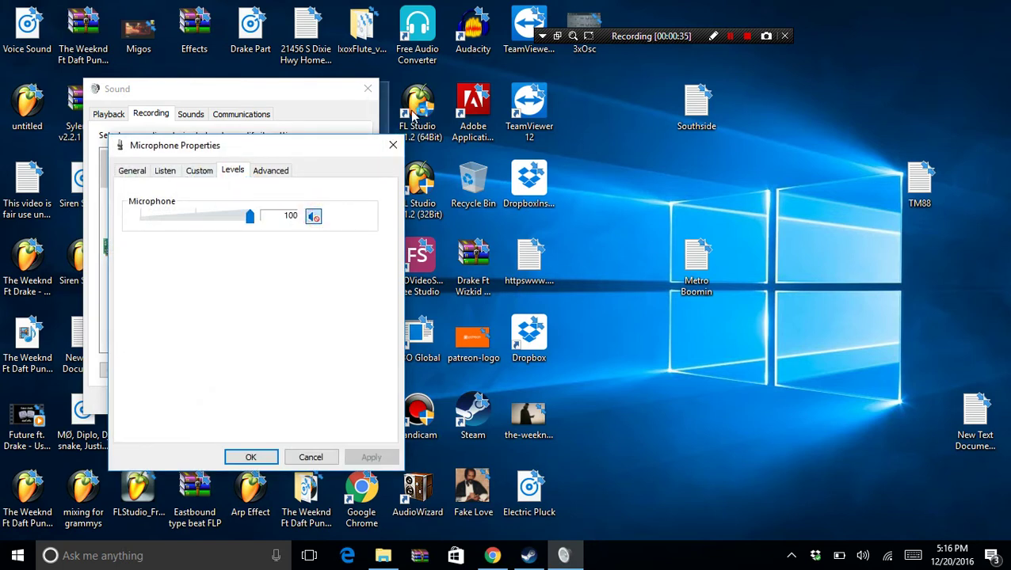
Launch FL Studio 12.1.2 (32Bit) and close the open Chrome browser window.
left_click(428, 187)
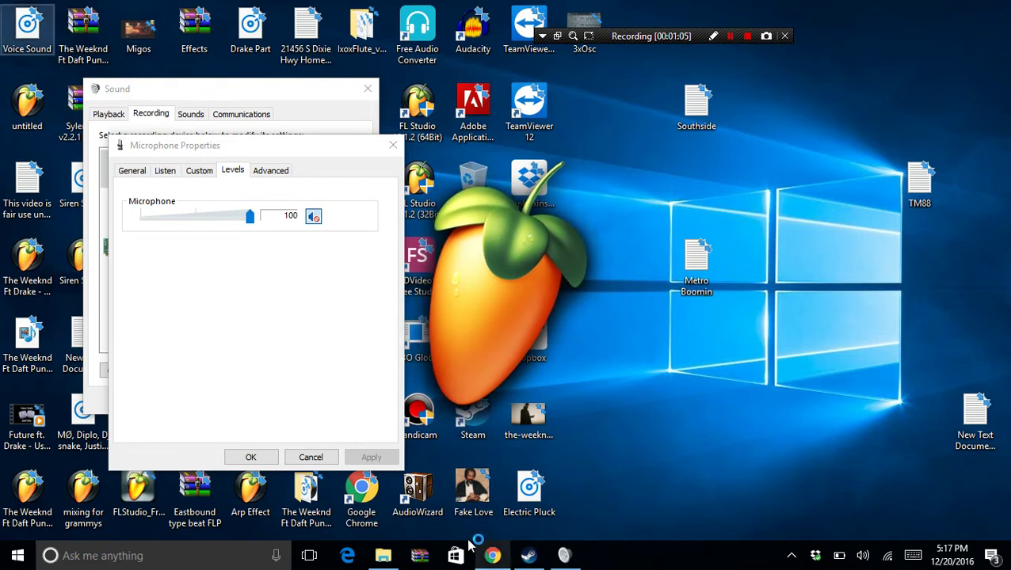
left_click(504, 558)
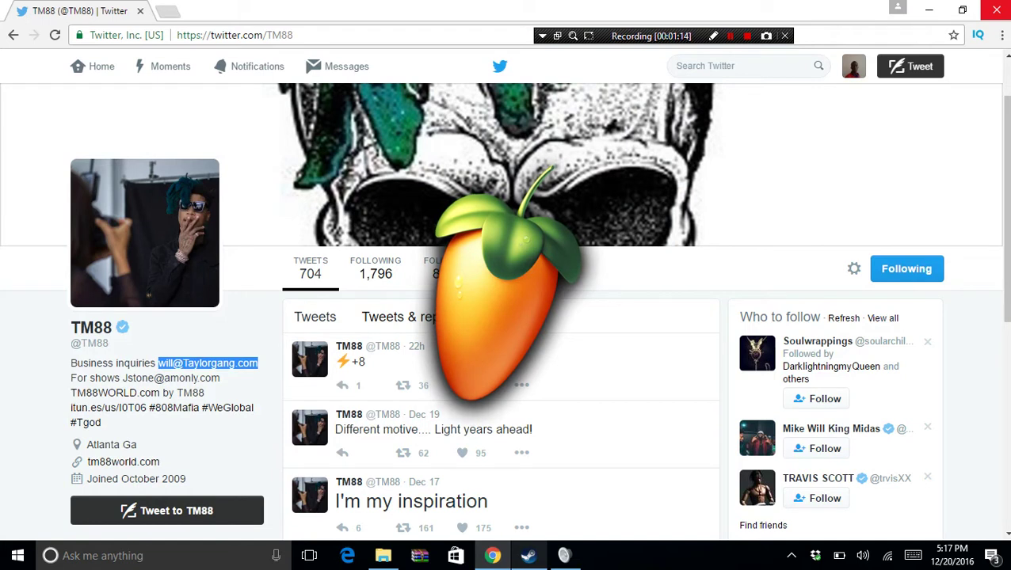
left_click(529, 557)
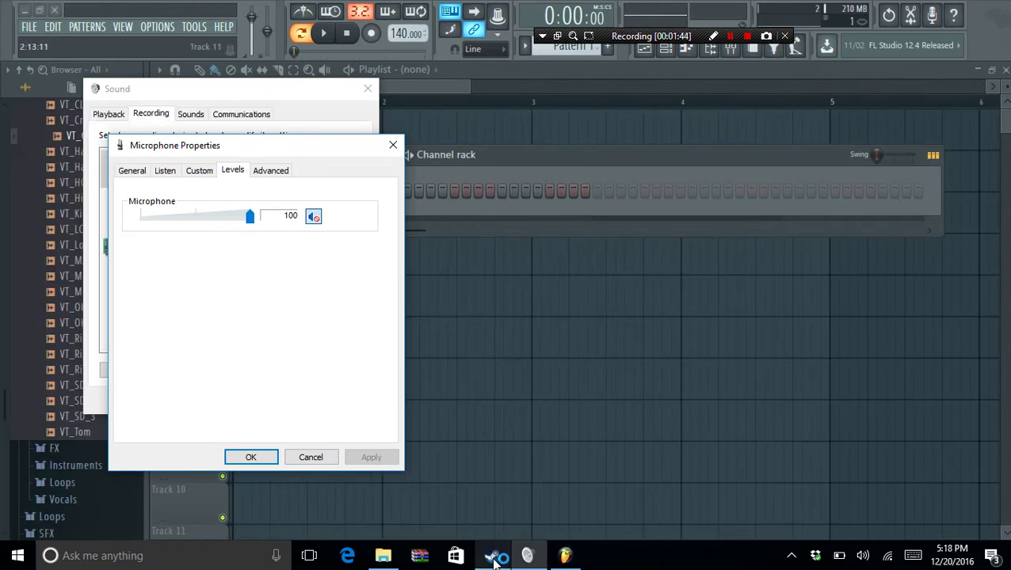
left_click(492, 558)
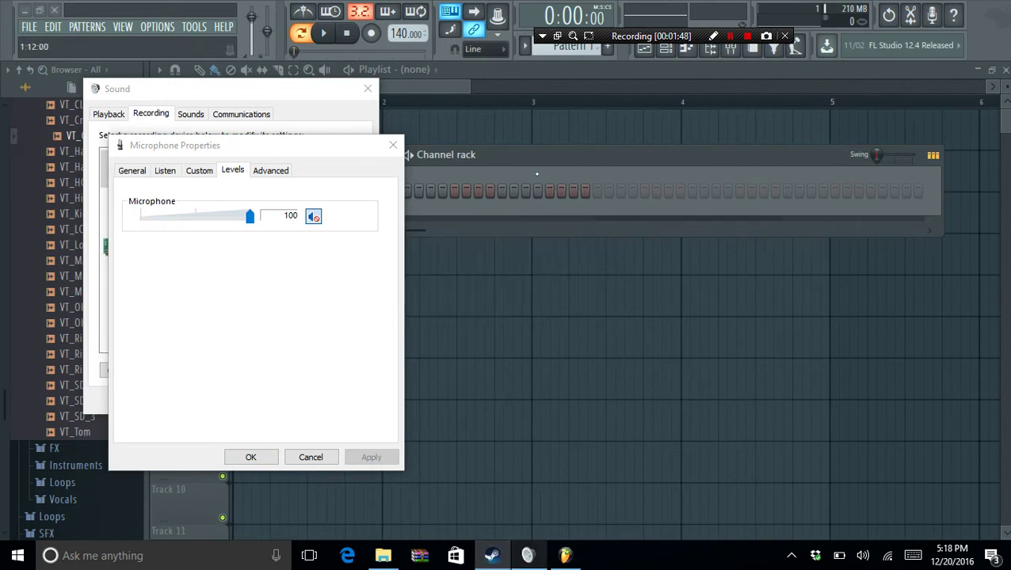
Move the Channel rack clear of the track headers and dismiss the PAYDAY 2 event notification.
left_click_drag(536, 153, 613, 168)
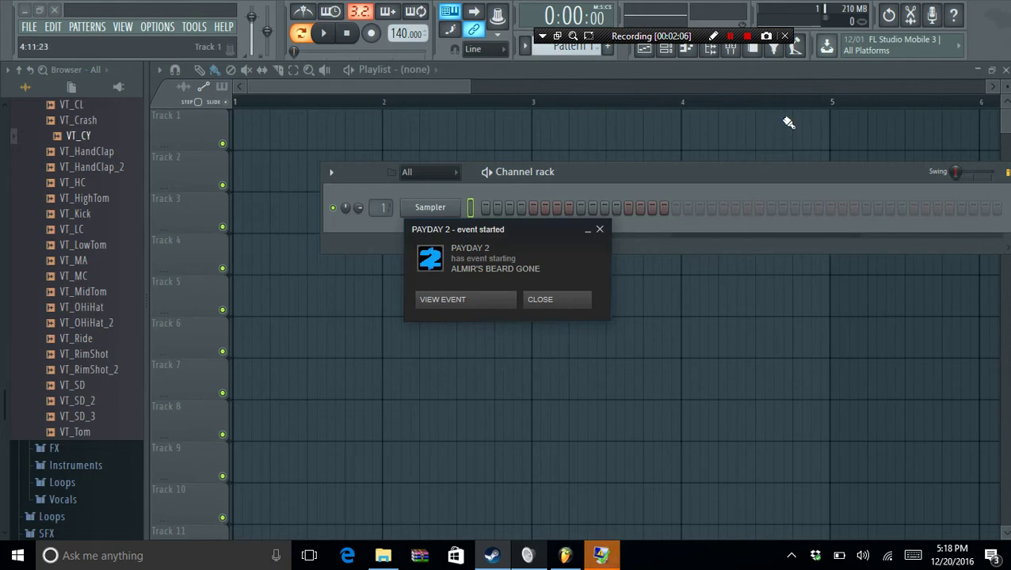
left_click(600, 230)
Hide the Bandicam recording bar that covers the FL Studio toolbar.
right_click(449, 218)
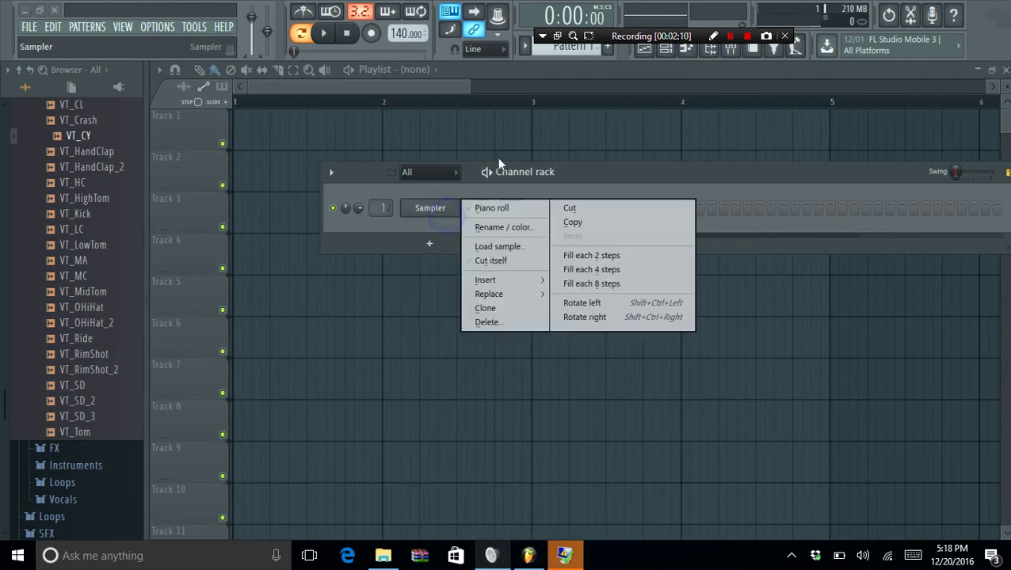
left_click(543, 36)
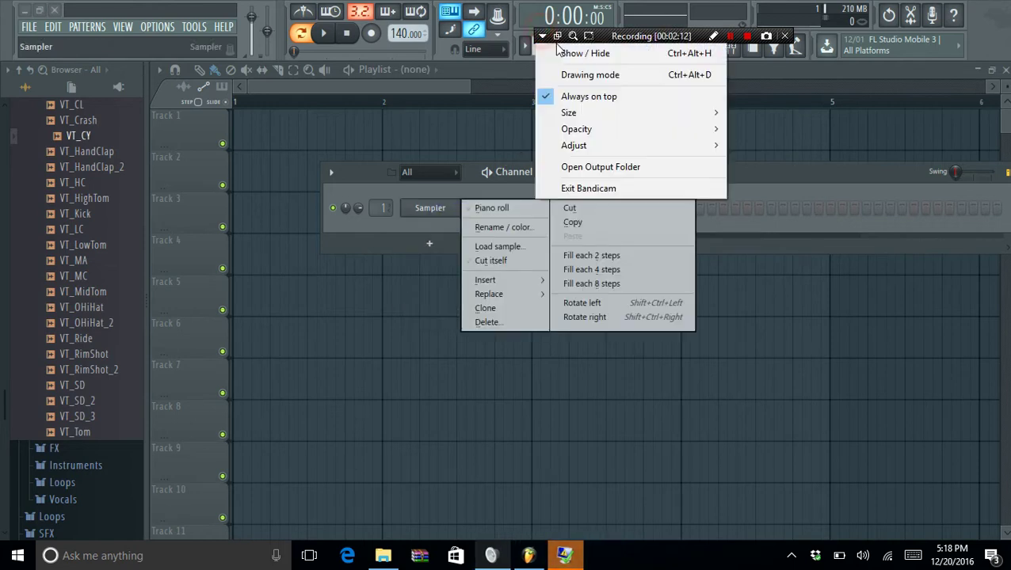
left_click(566, 52)
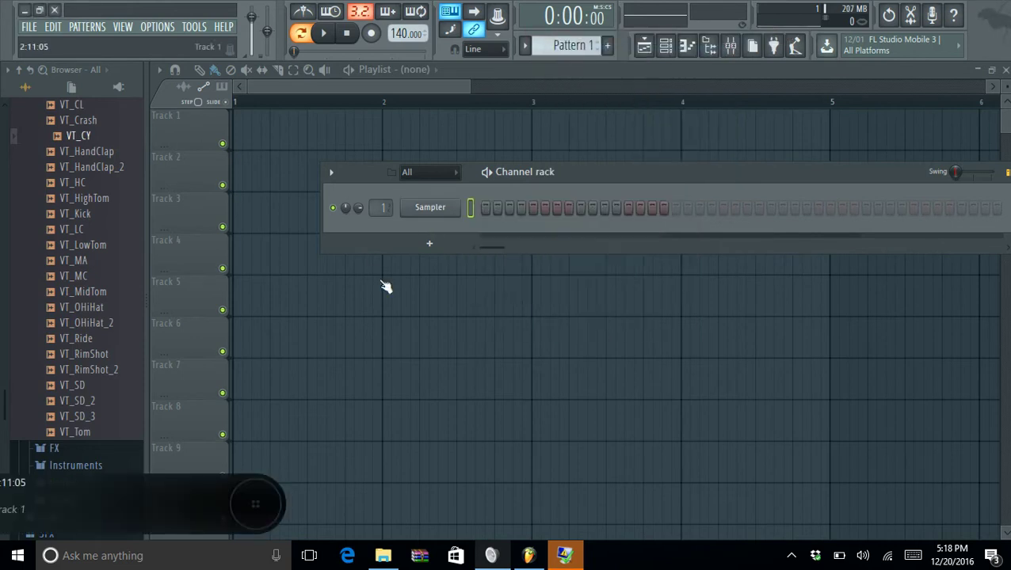
Replace the Sampler channel with the 3x Osc synthesizer and move its window up until all three oscillators are visible.
right_click(424, 208)
mouse_move(501, 301)
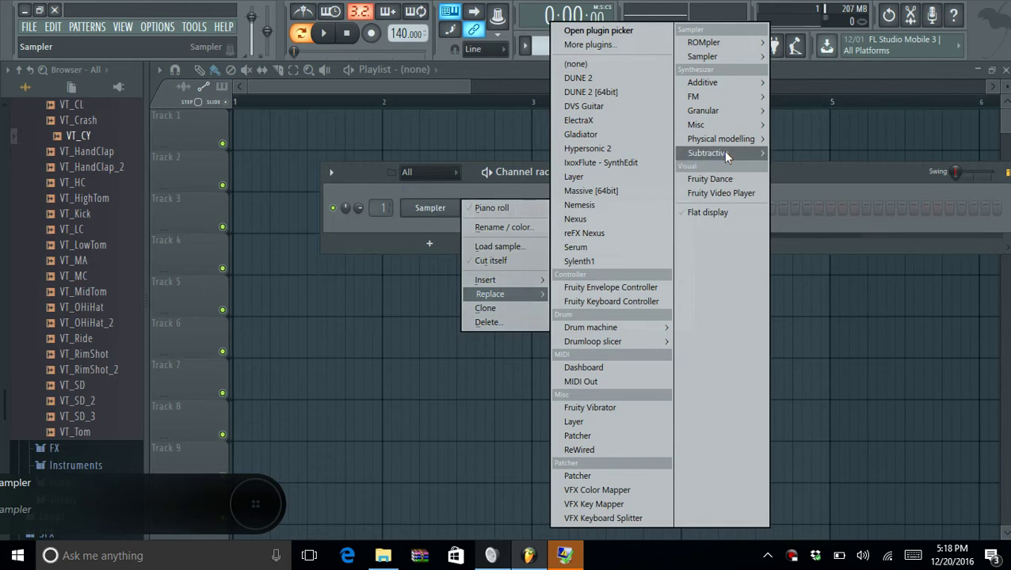
mouse_move(723, 153)
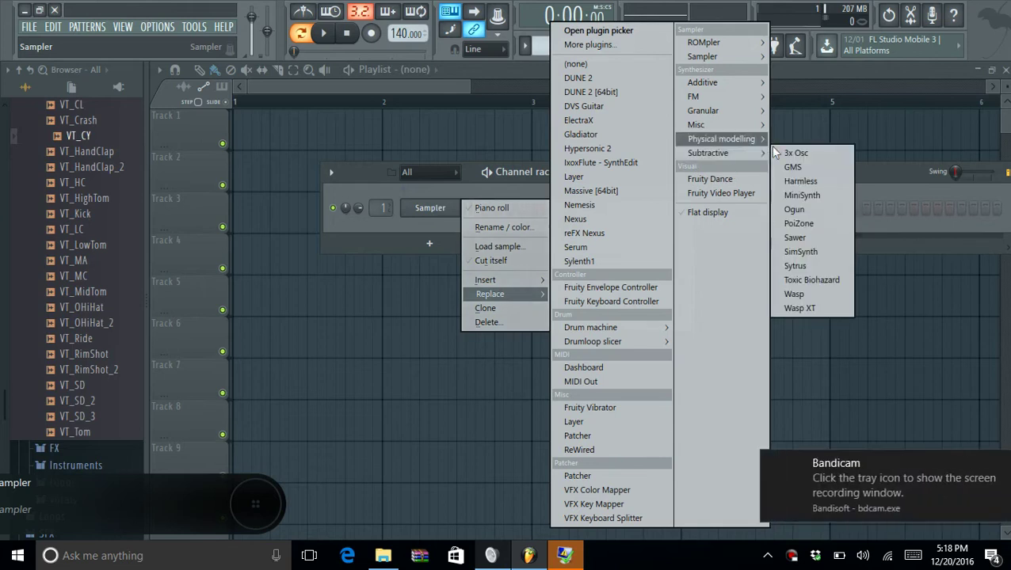
left_click(824, 155)
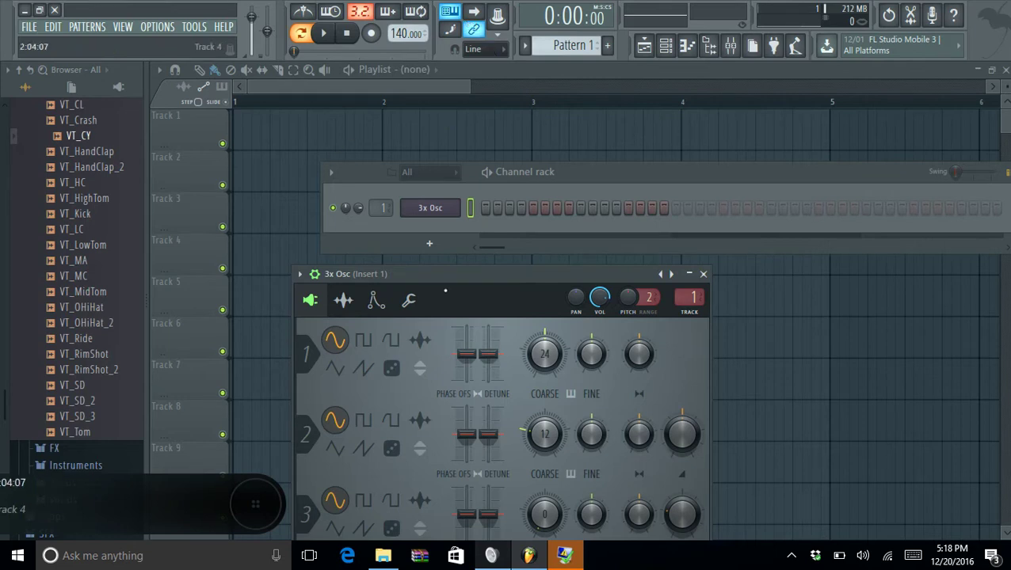
left_click_drag(436, 275, 467, 139)
Reset oscillator 2's coarse pitch in 3x Osc and set all three oscillators to the noise waveform.
right_click(578, 303)
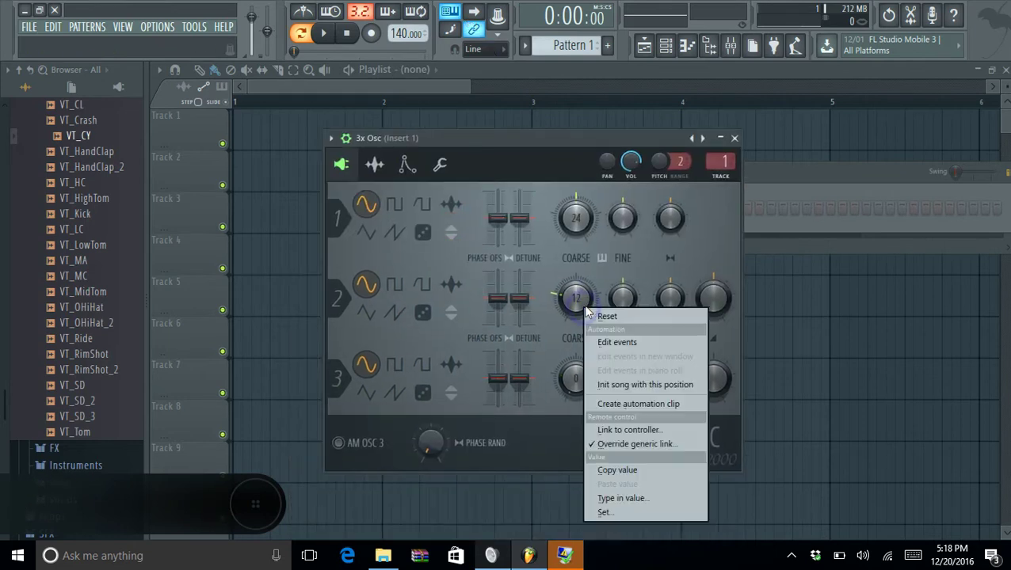
left_click(602, 316)
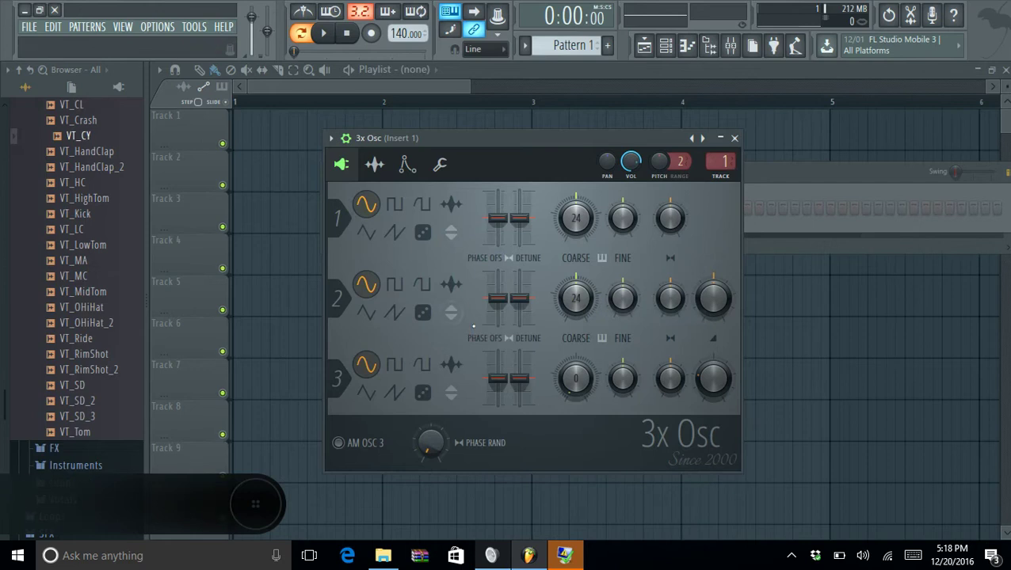
left_click(422, 312)
left_click(422, 232)
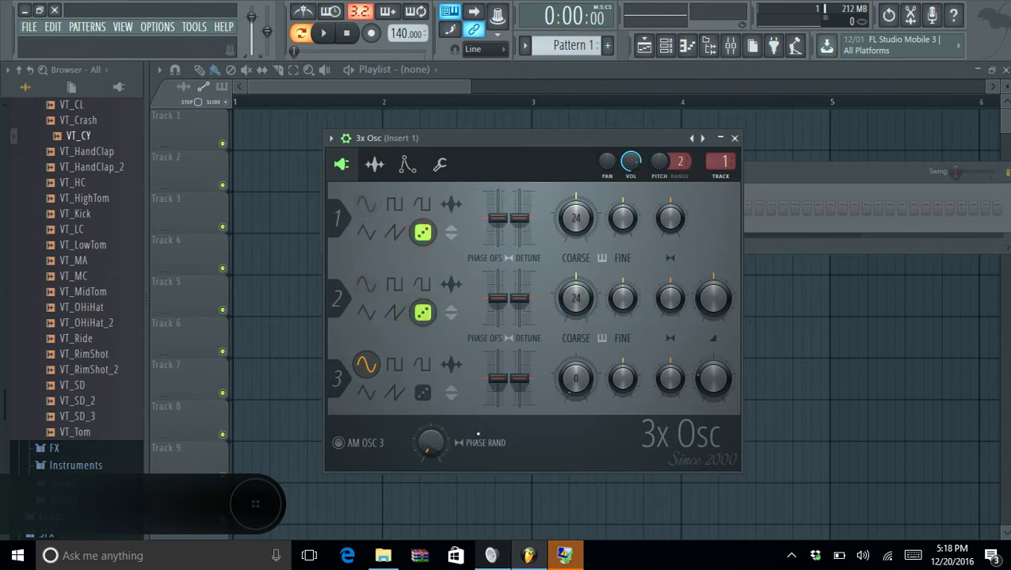
left_click(422, 393)
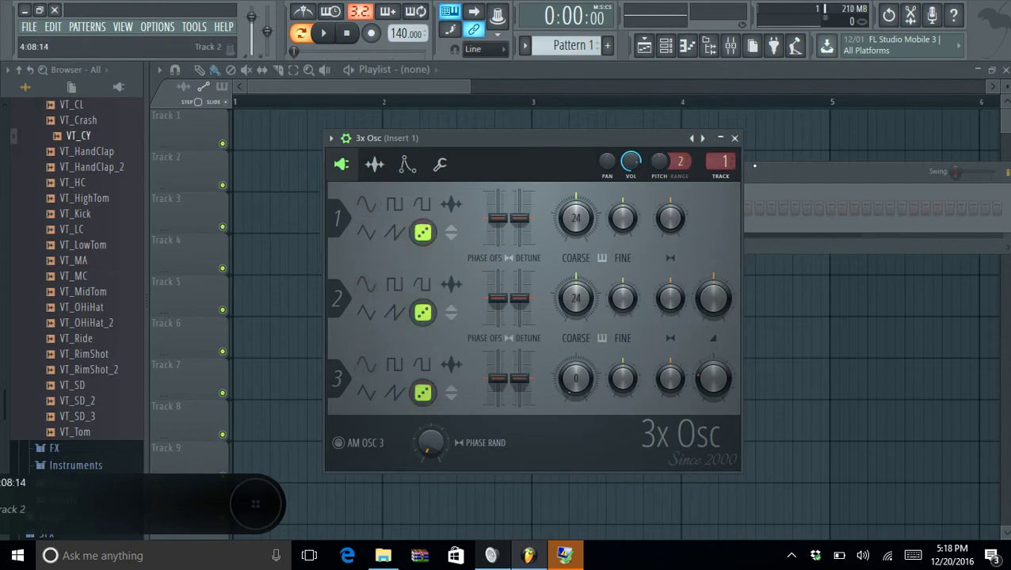
Open the 3x Osc channel's piano roll and audition the C5 note.
left_click(751, 169)
right_click(457, 201)
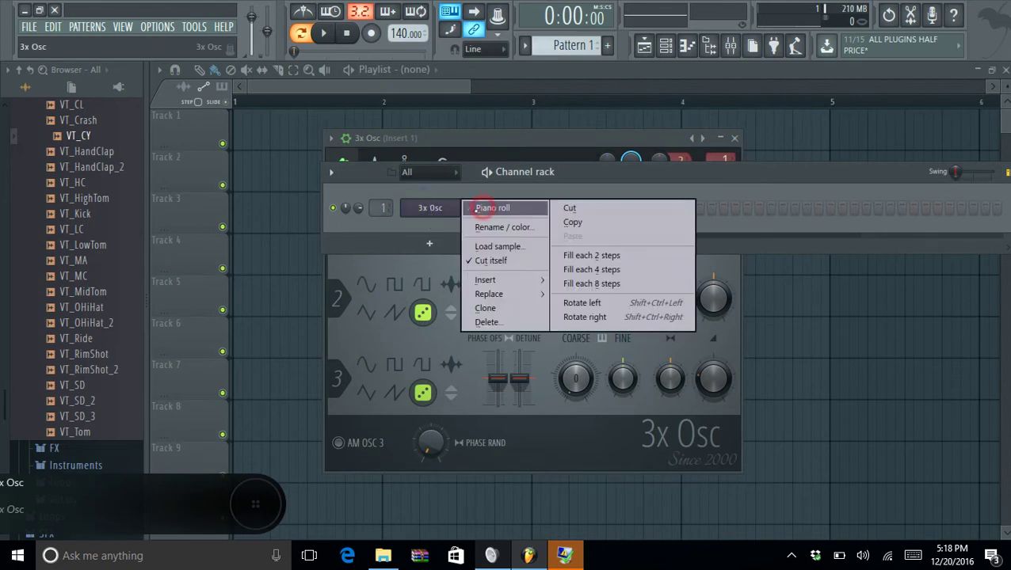
left_click(479, 206)
scroll(179, 324, "down", 6)
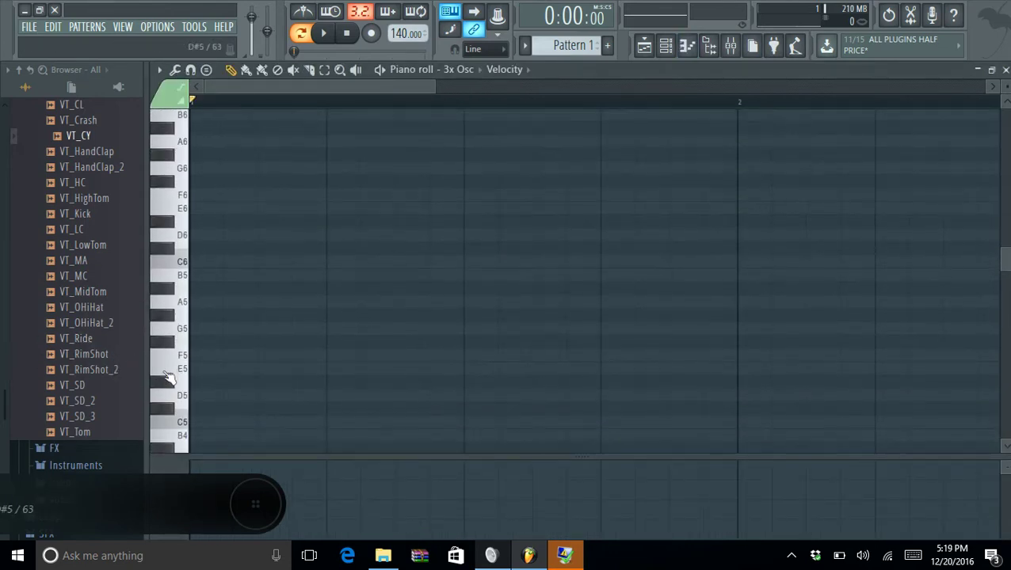
left_click(182, 421)
left_click(183, 423)
left_click(183, 423)
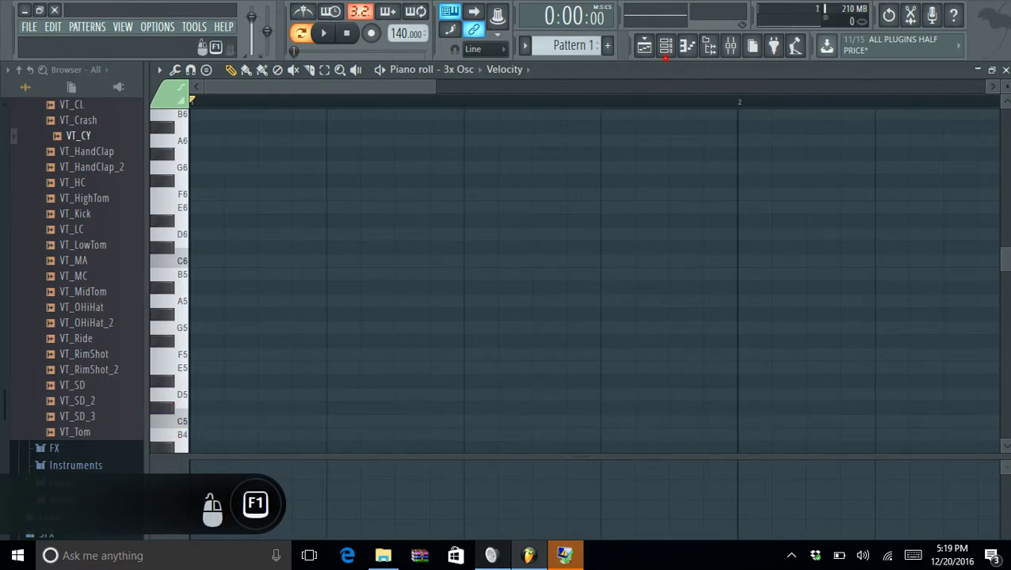
In the 3x Osc volume envelope, reduce attack, hold, sustain and release to zero and shorten the decay to almost zero.
left_click(666, 52)
left_click(420, 210)
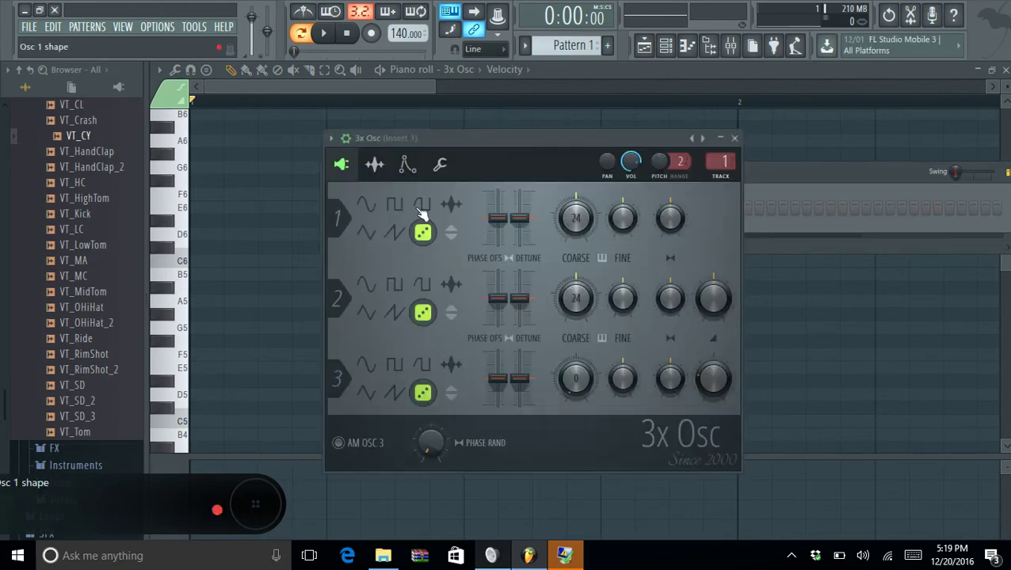
left_click(439, 164)
left_click(407, 164)
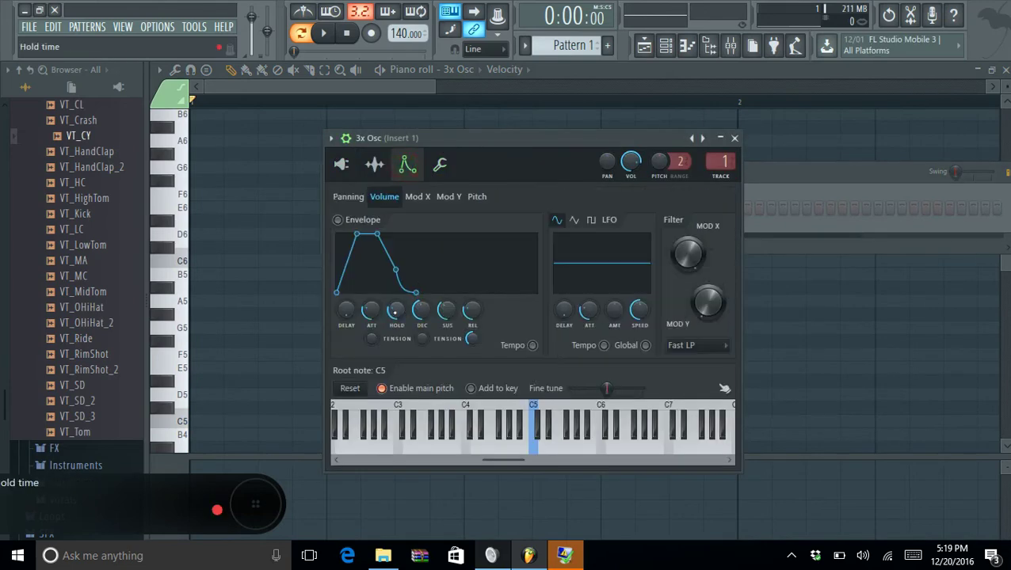
left_click_drag(371, 311, 371, 348)
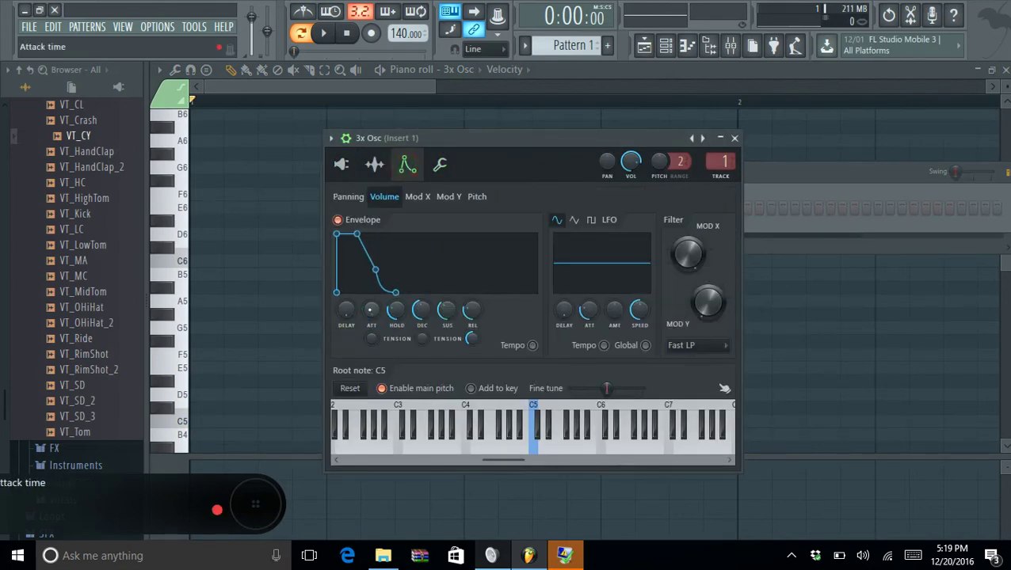
left_click_drag(396, 311, 396, 348)
left_click_drag(447, 311, 447, 349)
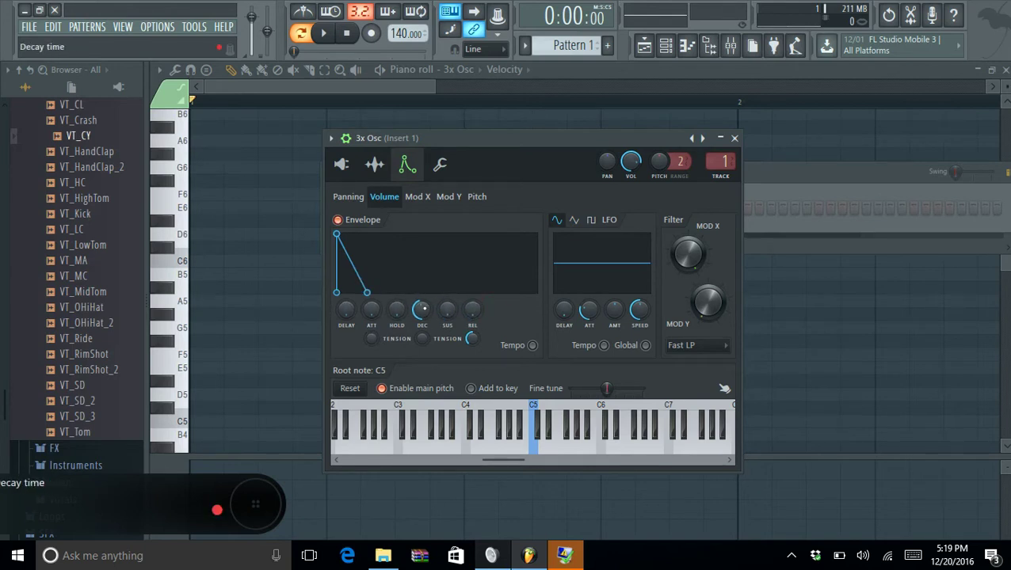
left_click_drag(421, 310, 422, 350)
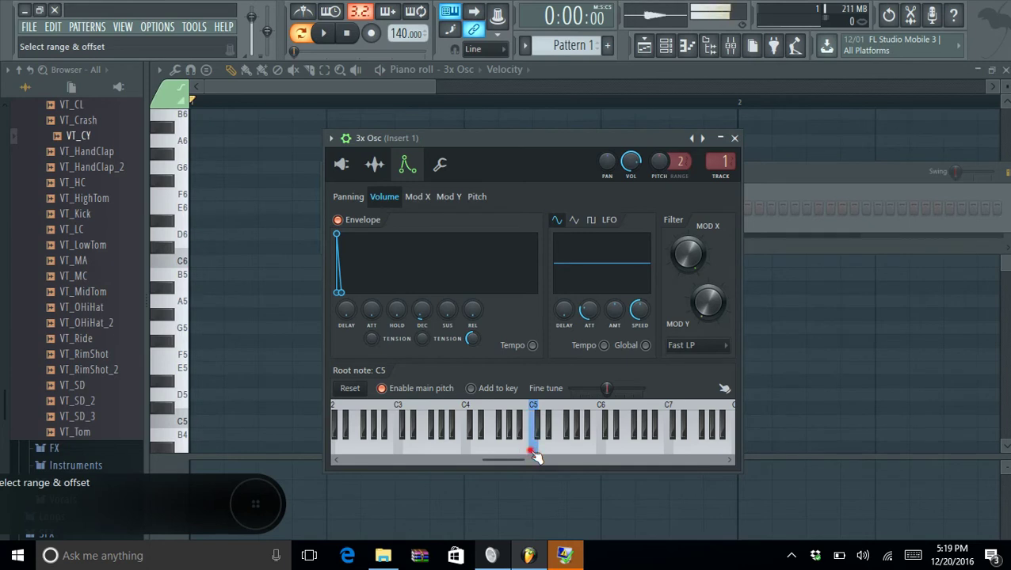
Enable the Mod Y envelope with a negative amount, zero attack, hold, sustain and release, and a very short decay, and audition C5.
left_click(450, 199)
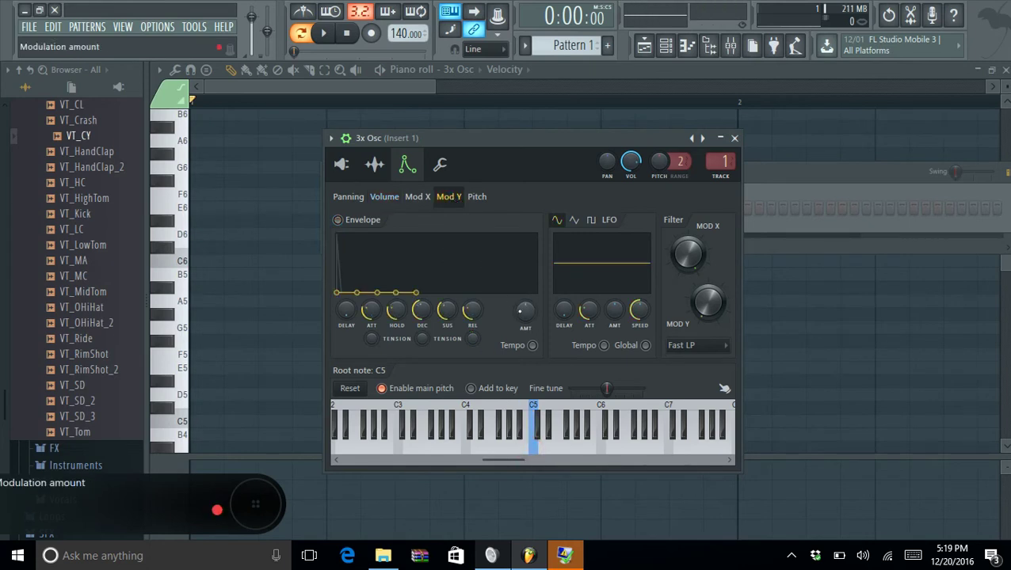
left_click_drag(525, 311, 524, 277)
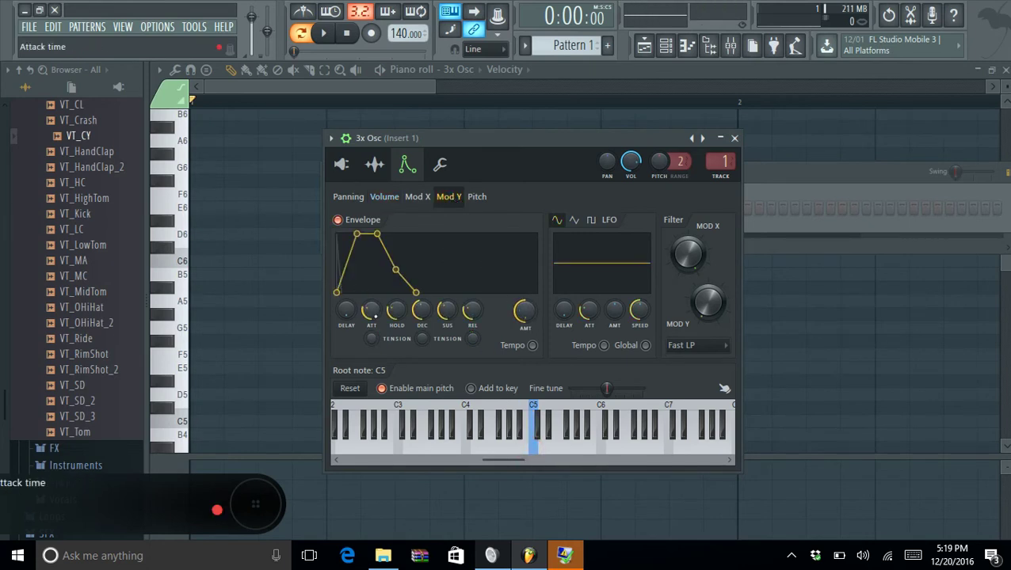
left_click_drag(371, 311, 396, 341)
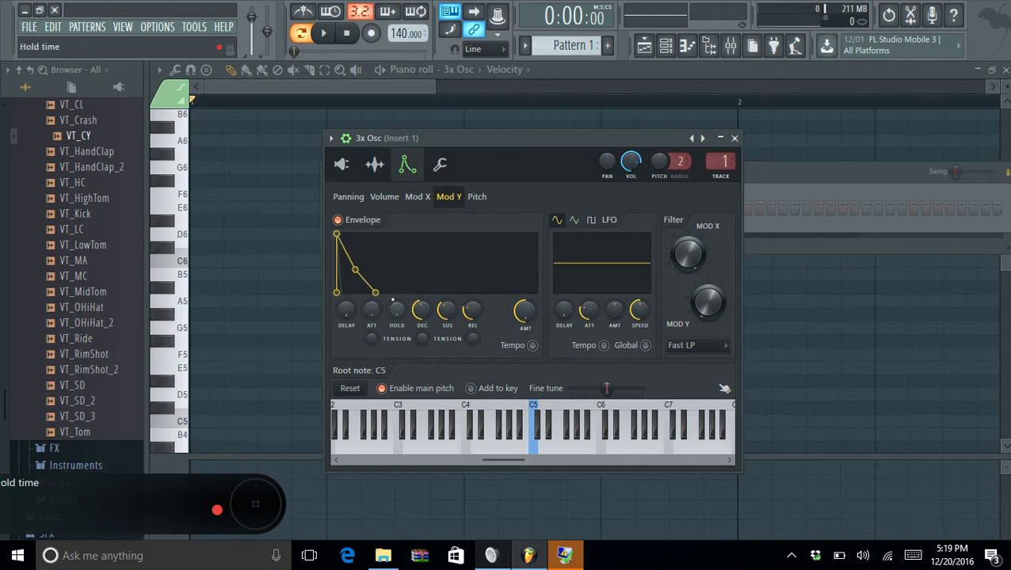
left_click_drag(473, 311, 472, 345)
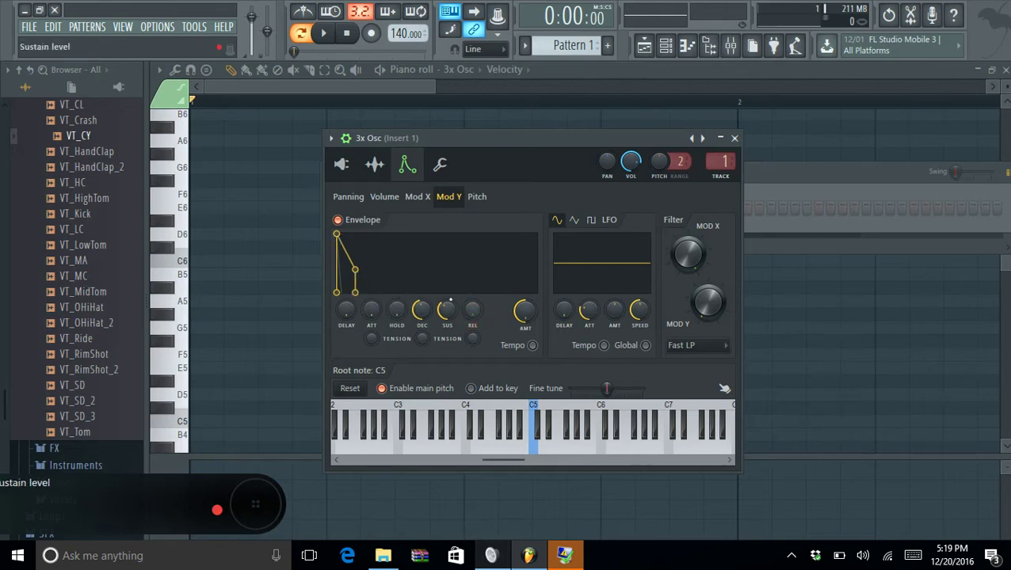
left_click_drag(447, 310, 421, 334)
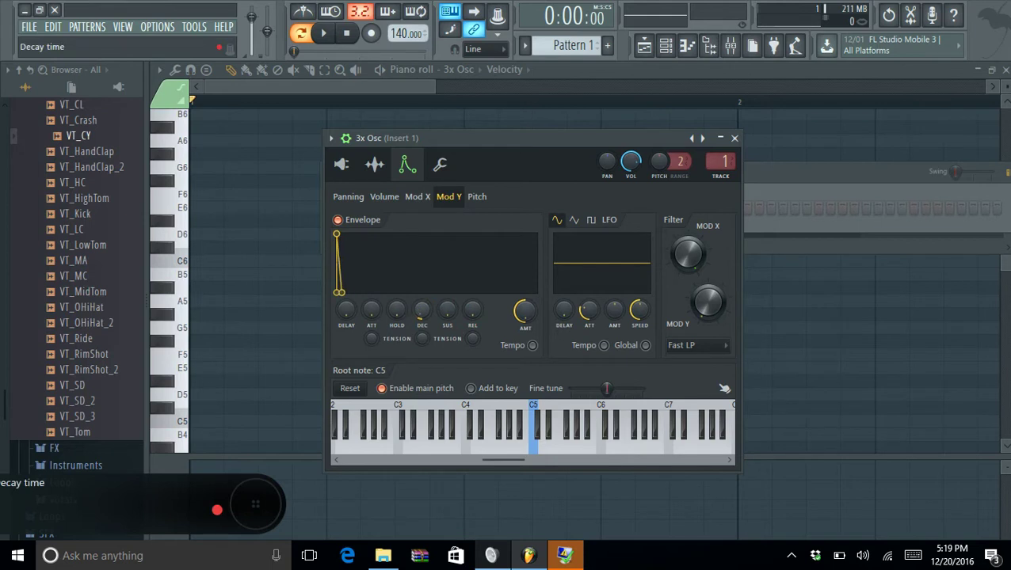
left_click(534, 447)
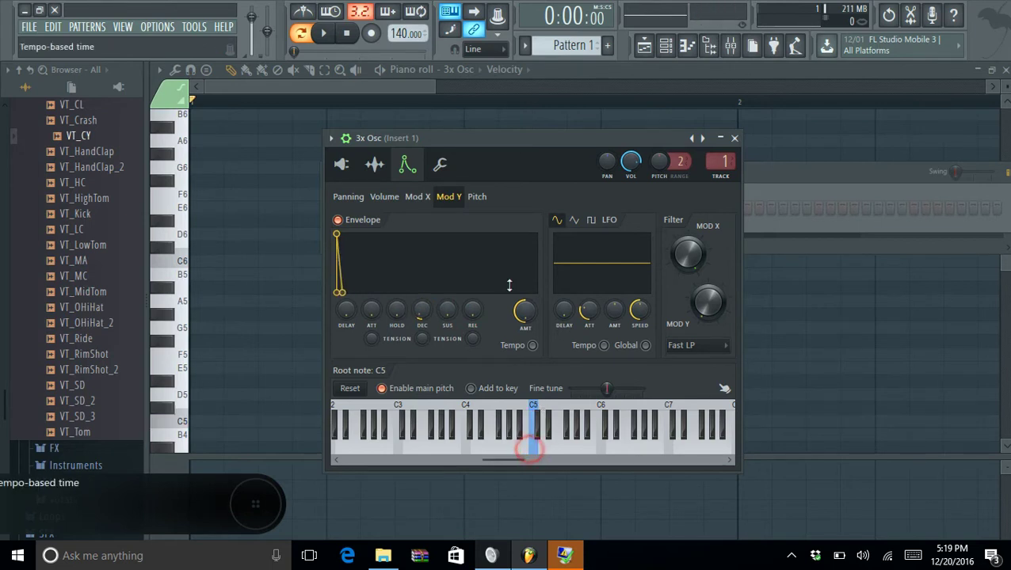
Switch the Mod Y envelope amount to positive, audition C5, and lengthen the envelope's decay.
left_click_drag(524, 311, 524, 305)
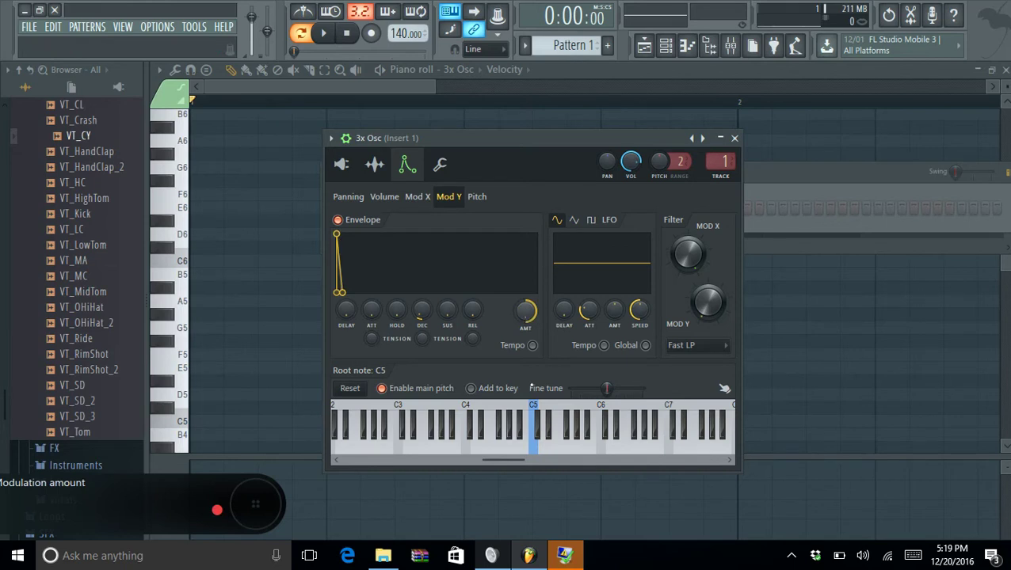
left_click(537, 449)
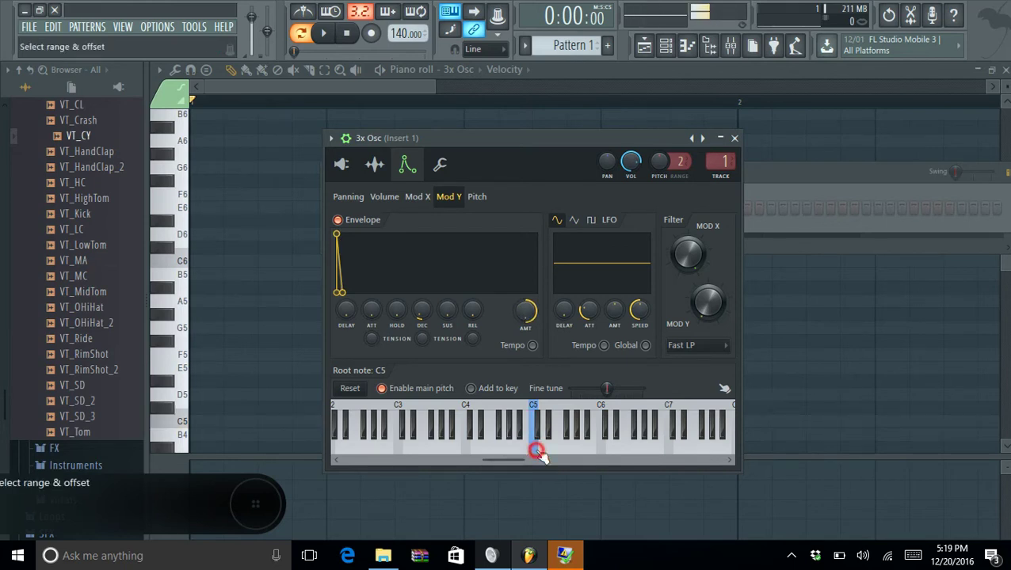
left_click(537, 450)
left_click_drag(421, 311, 421, 293)
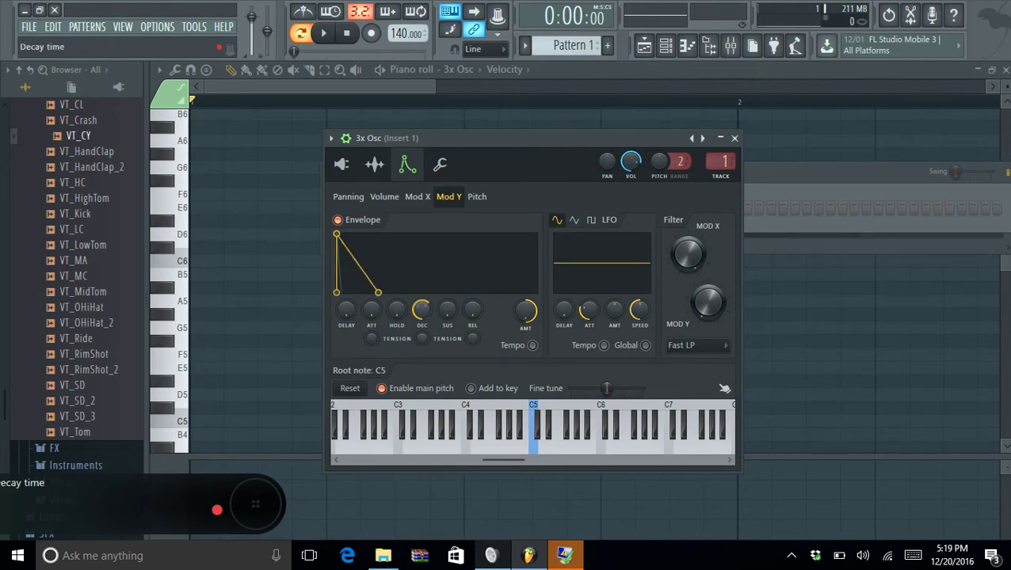
Audition C5 and the surrounding notes with the current Mod Y envelope.
left_click(533, 446)
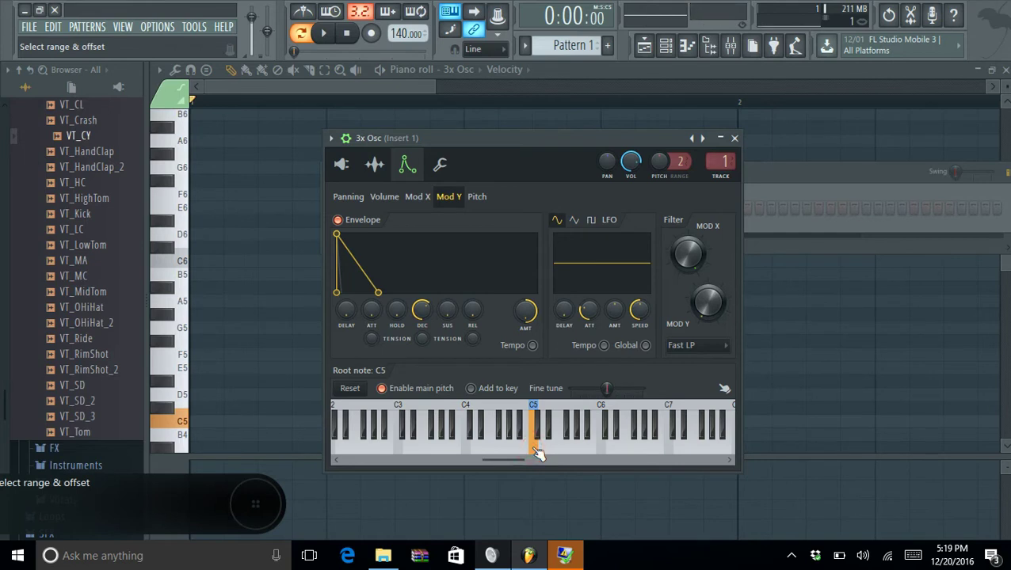
left_click(532, 446)
left_click(584, 445)
left_click_drag(586, 447, 477, 444)
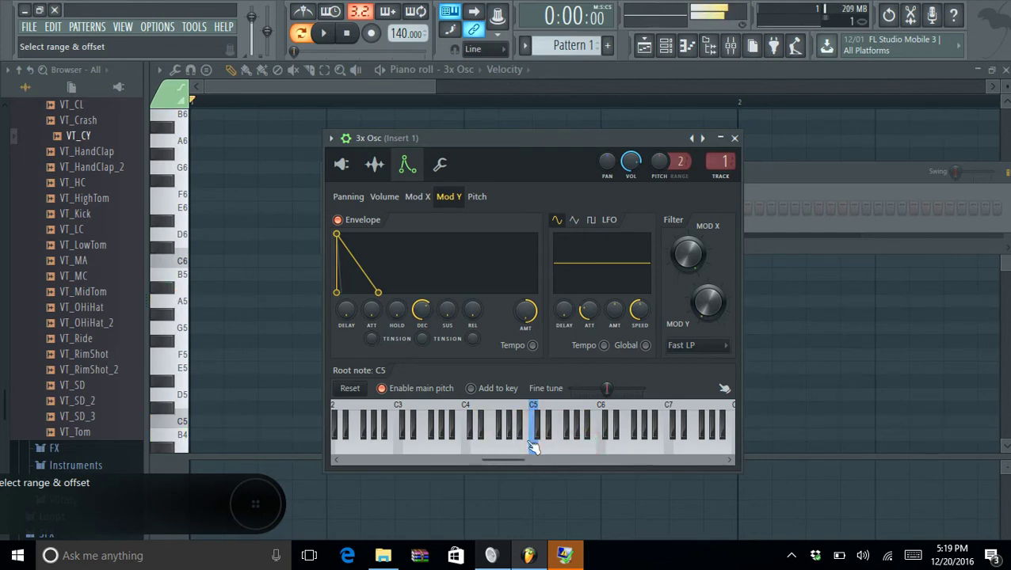
left_click(540, 456)
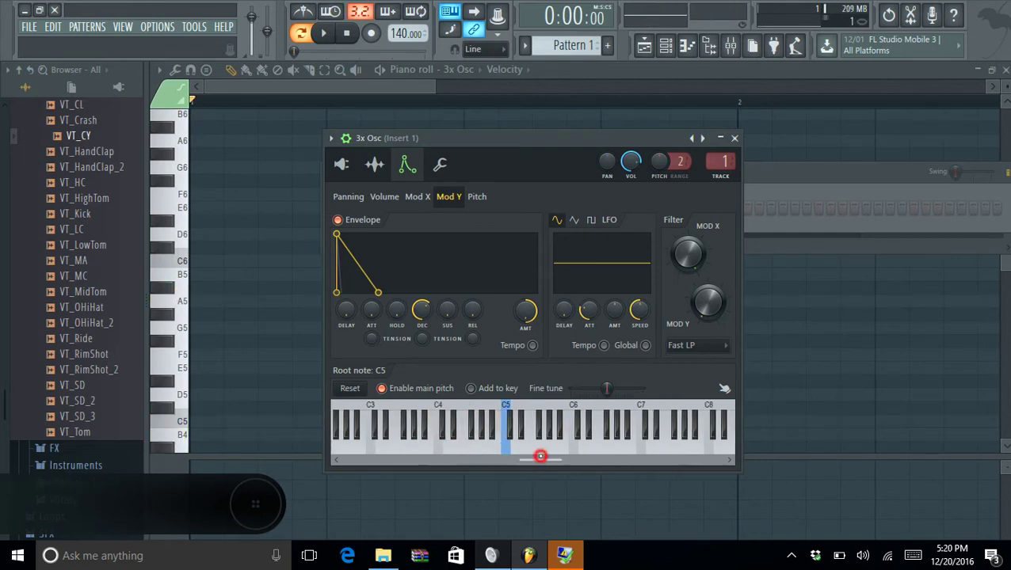
Shorten the Mod Y envelope's decay to a brief fall and audition C5.
left_click(498, 448)
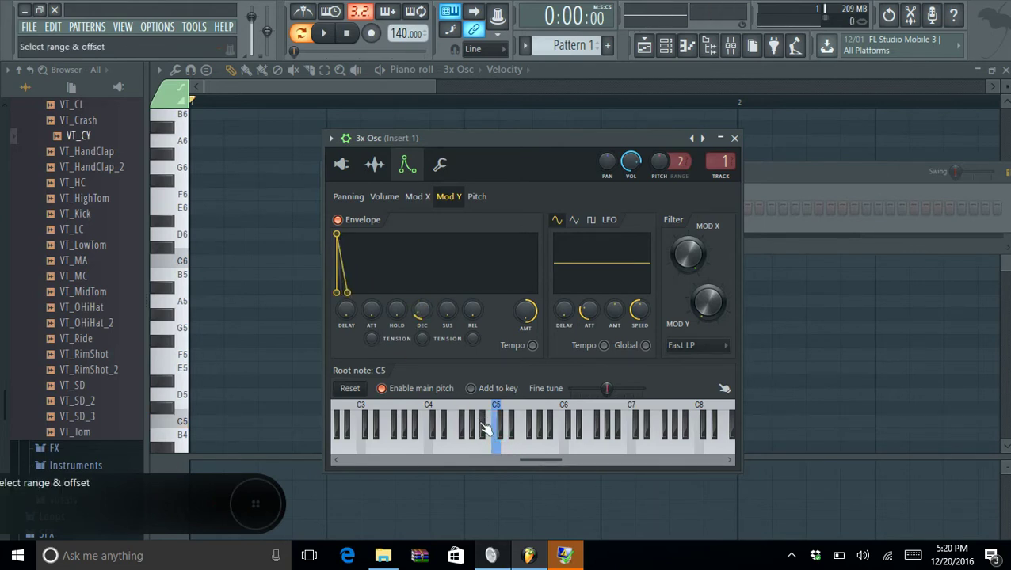
left_click(494, 450)
left_click(491, 452)
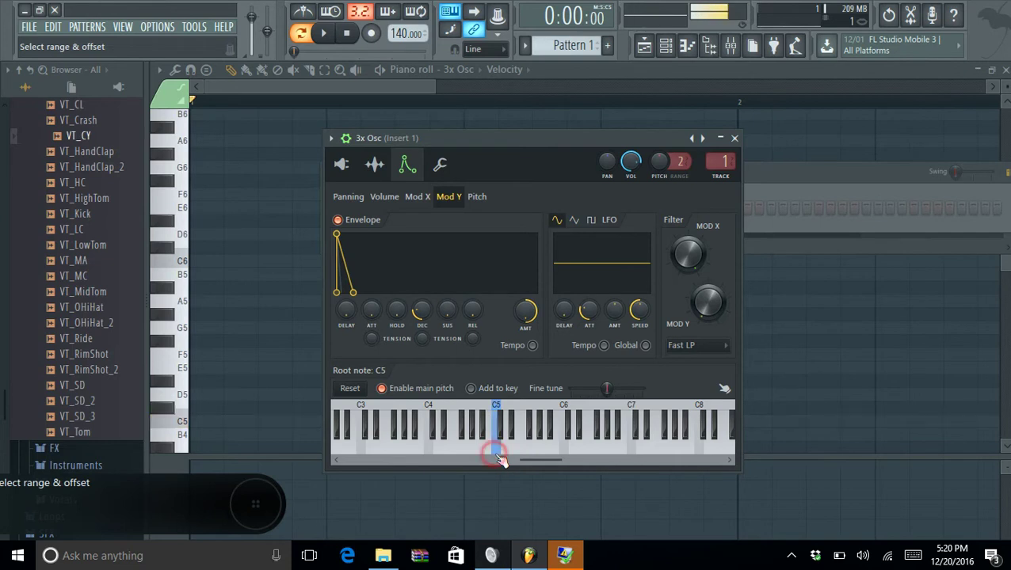
left_click(497, 460)
In the 3x Osc piano roll, place two one-step C5 notes at steps 1 and 3 of bar 1.
left_click(769, 183)
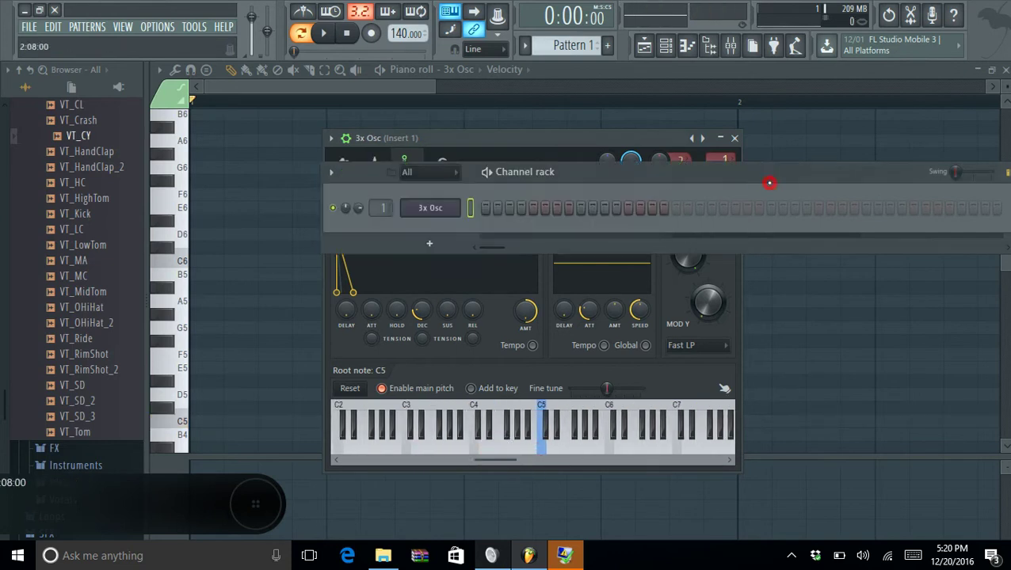
right_click(443, 209)
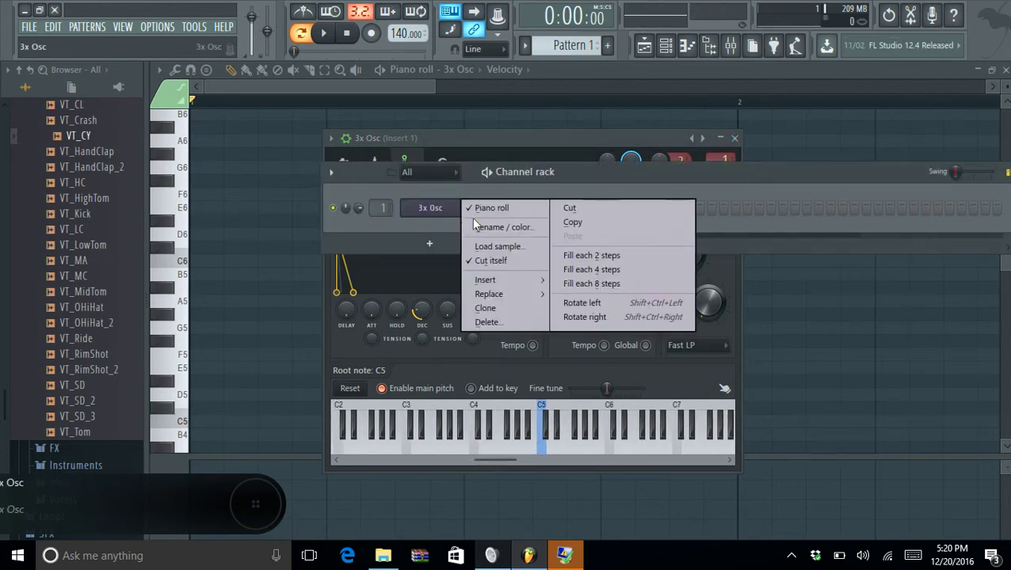
left_click(488, 209)
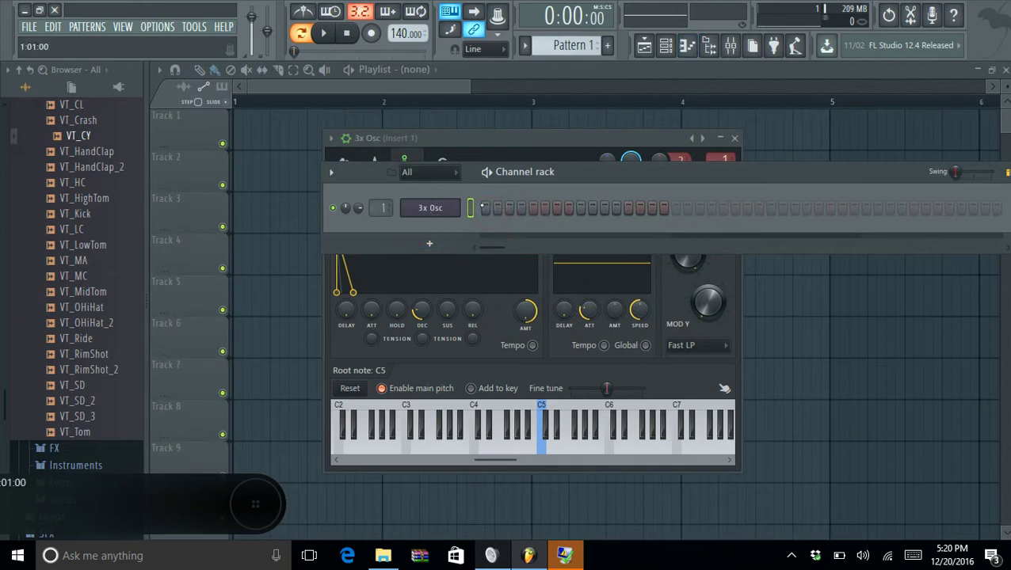
right_click(462, 212)
left_click(467, 209)
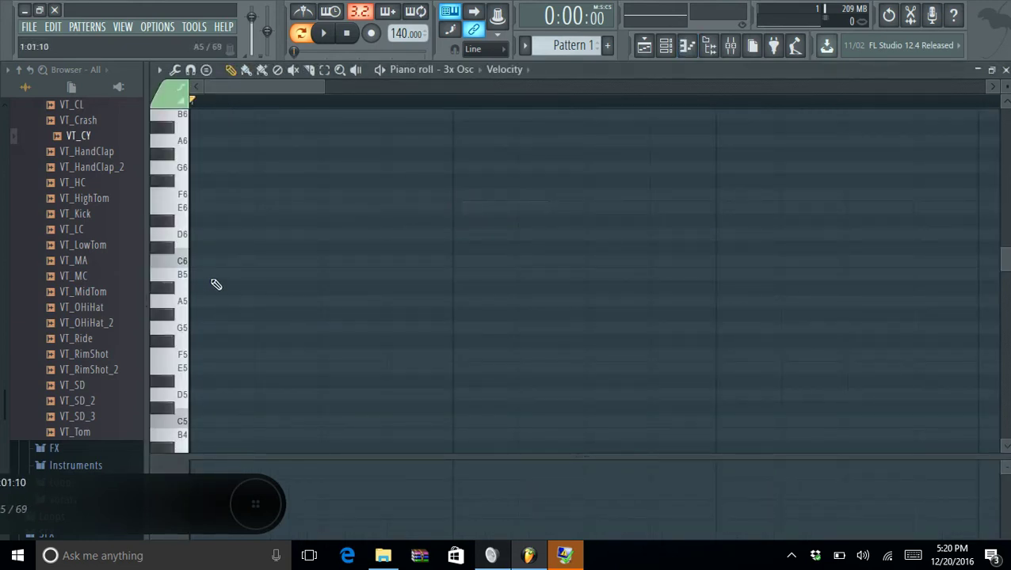
left_click(201, 418)
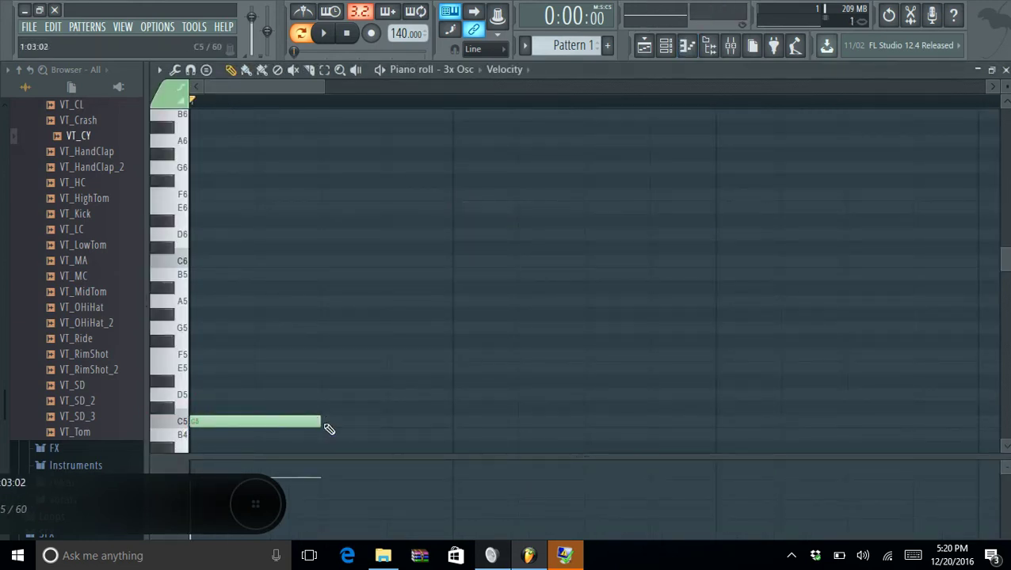
left_click_drag(319, 422, 250, 428)
left_click(317, 426)
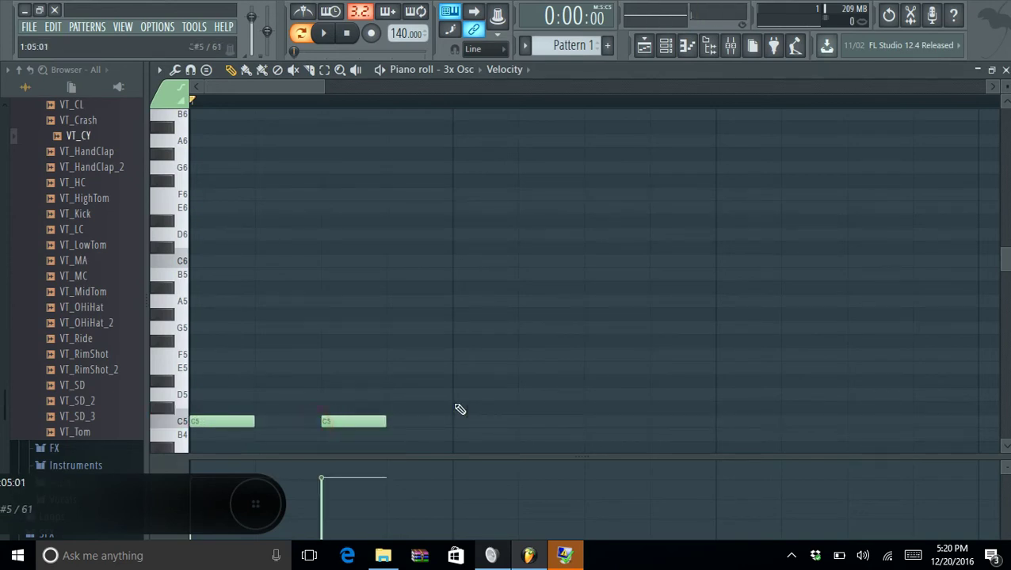
Start pattern playback and add six more one-step C5 notes on every second step through the end of bar 1.
key("space")
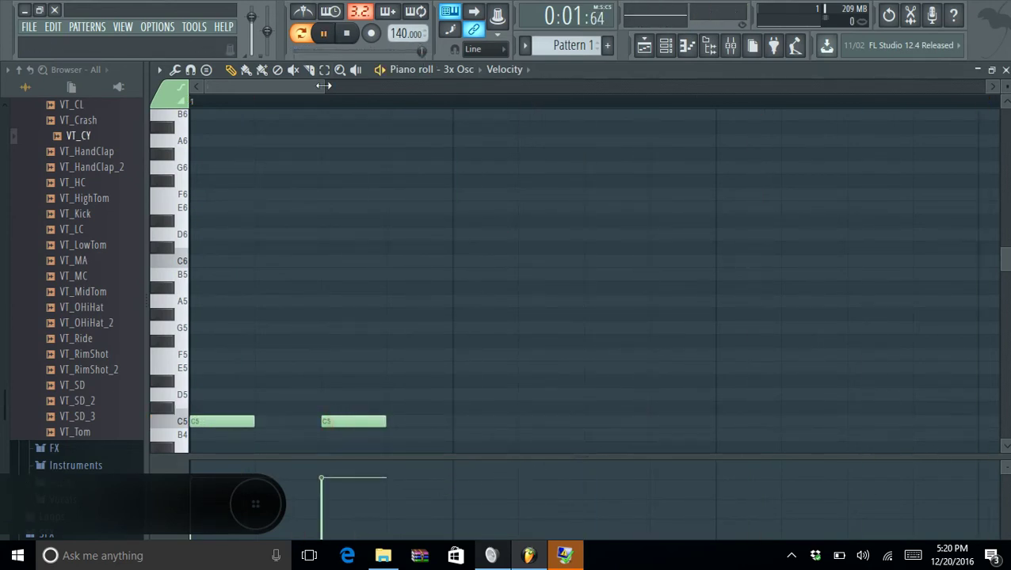
scroll(853, 155, "down", 5, "ctrl")
scroll(190, 420, "down", 2)
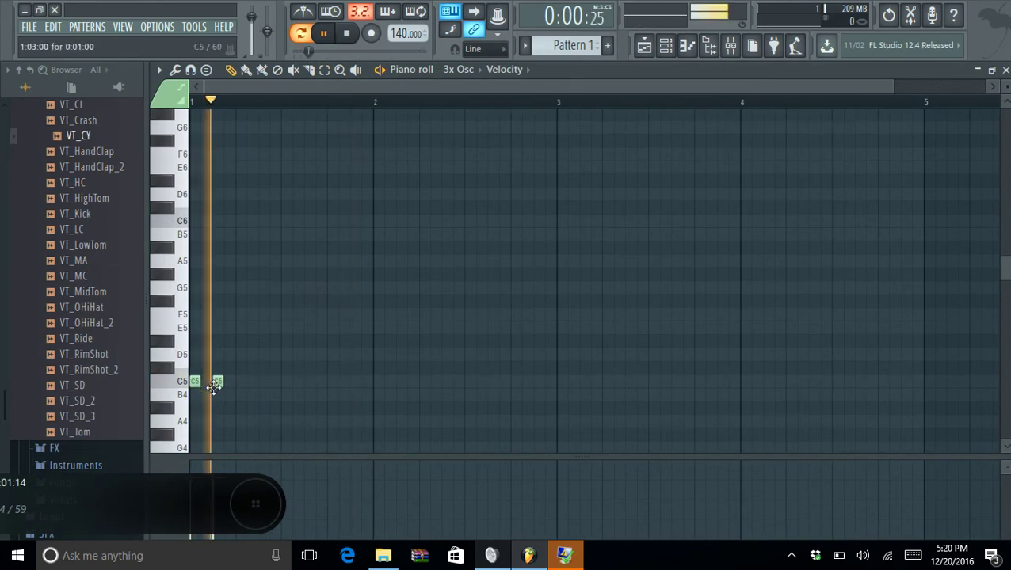
mouse_move(215, 384)
left_mouse_down()
mouse_move(237, 394)
mouse_move(196, 385)
mouse_move(218, 386)
left_mouse_up()
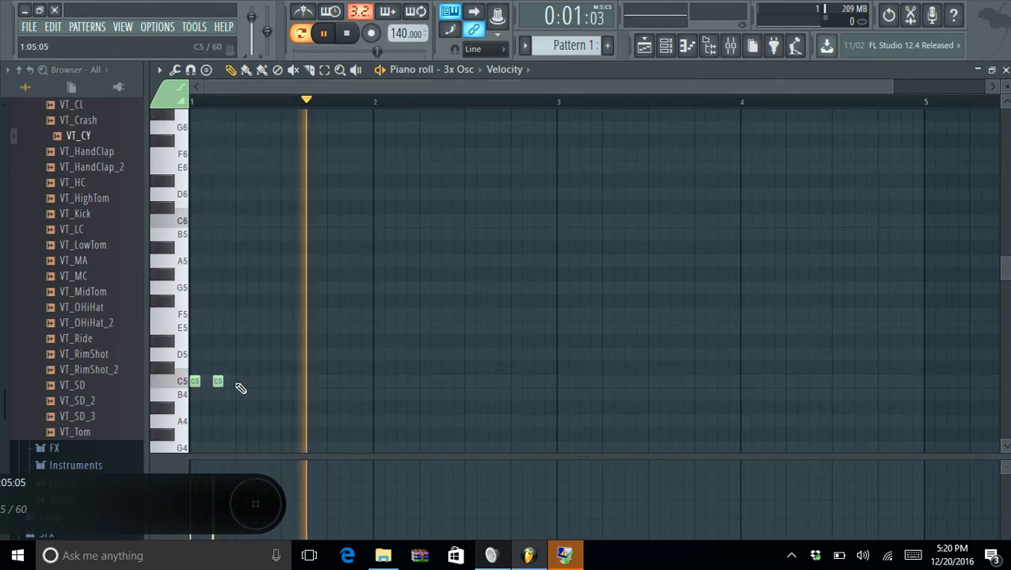
left_click(241, 387)
left_click(264, 388)
left_click(288, 388)
left_click(310, 384)
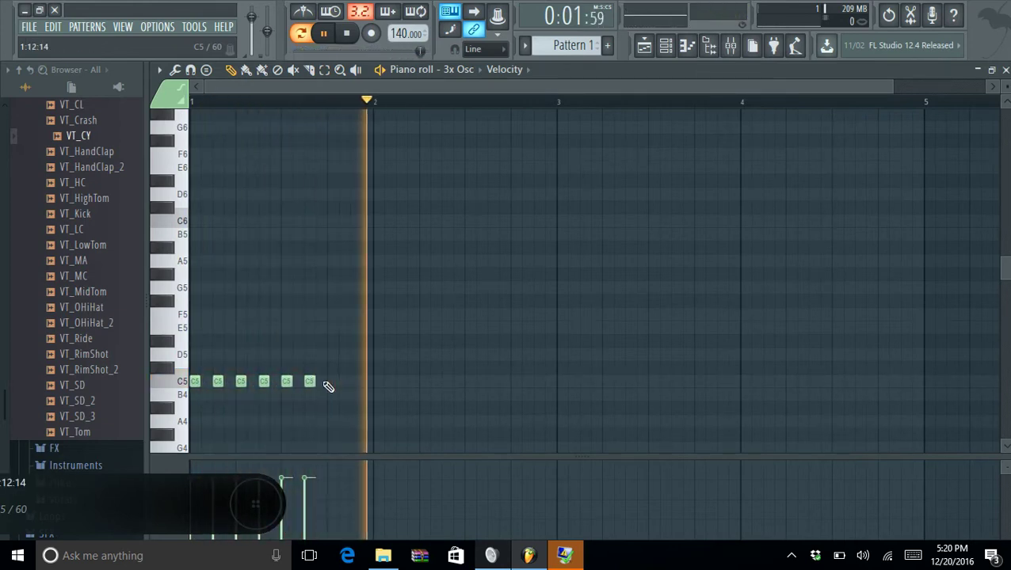
left_click(333, 383)
left_click(356, 384)
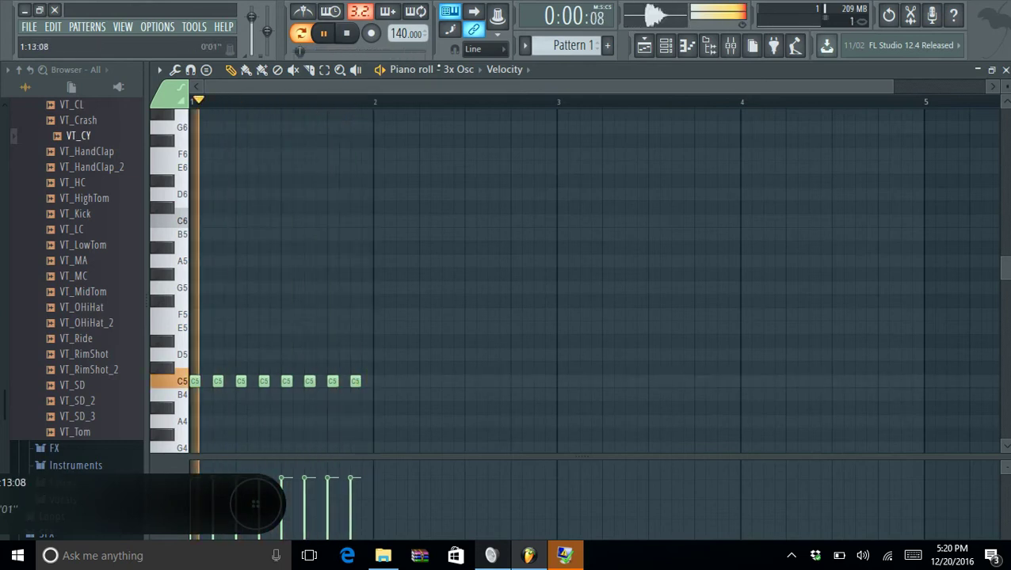
Lower the project tempo to 120 BPM and reopen the 3x Osc channel settings from the Channel rack.
left_click_drag(405, 33, 406, 62)
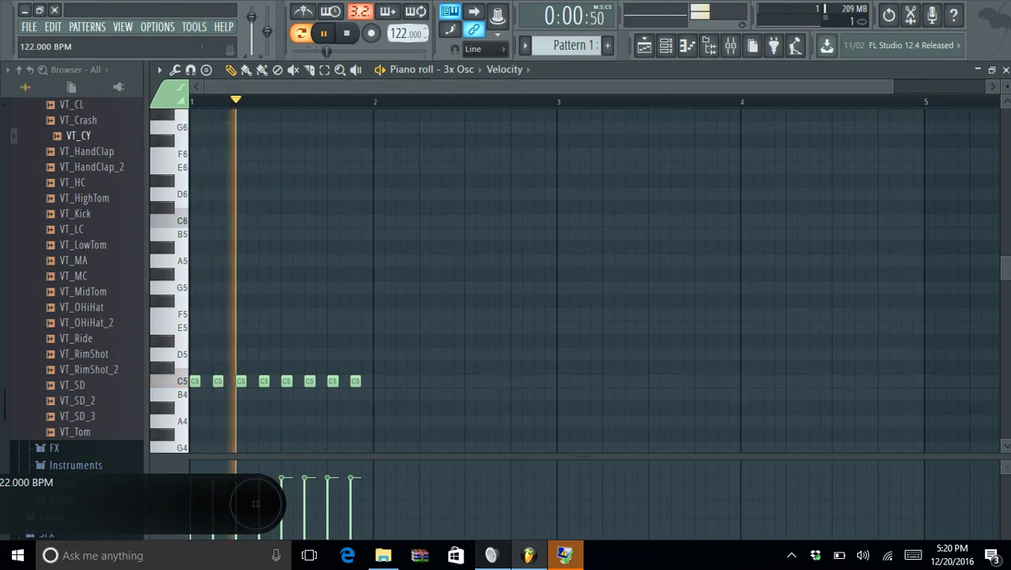
left_click_drag(406, 62, 406, 68)
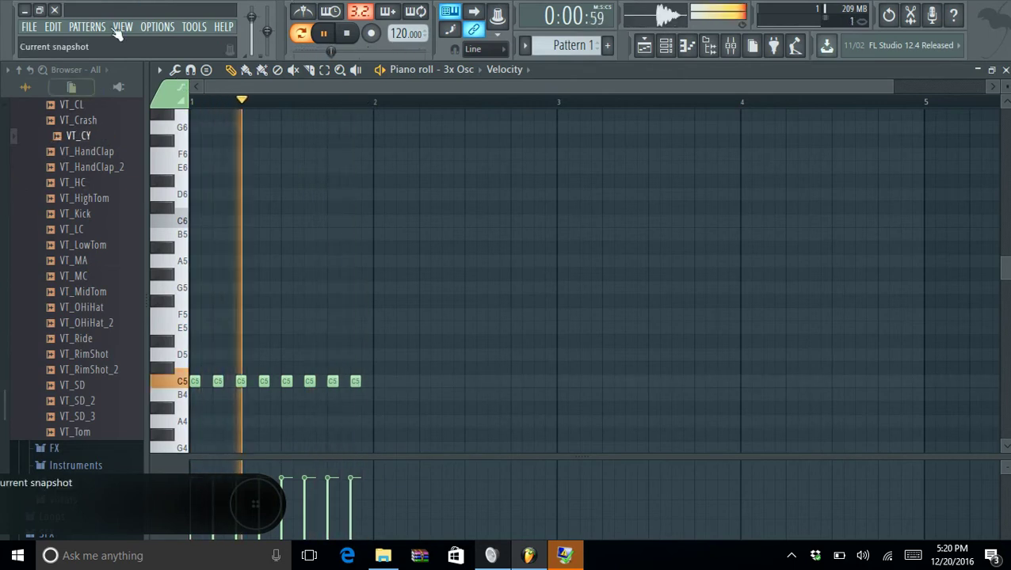
left_click(682, 16)
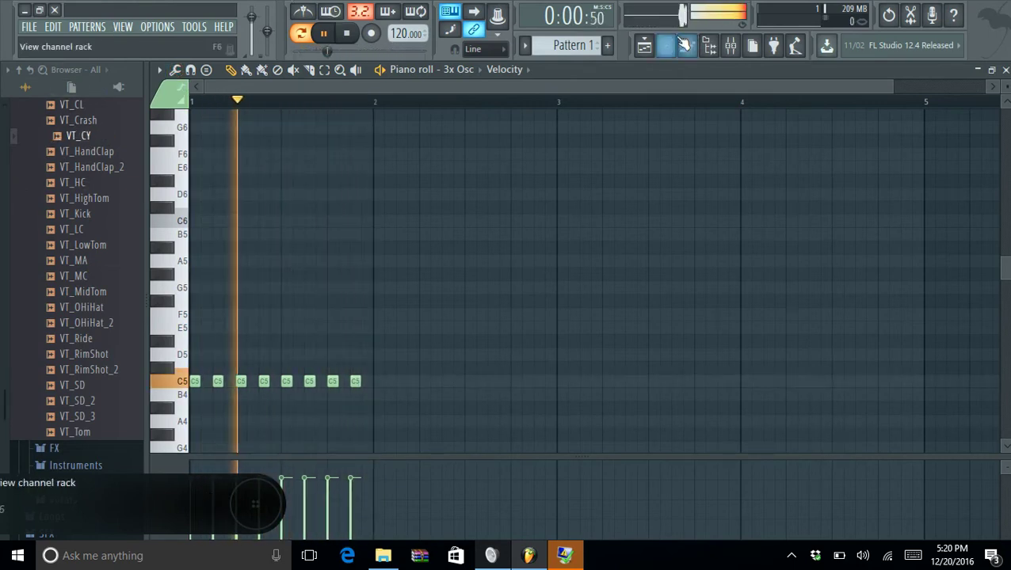
left_click(687, 45)
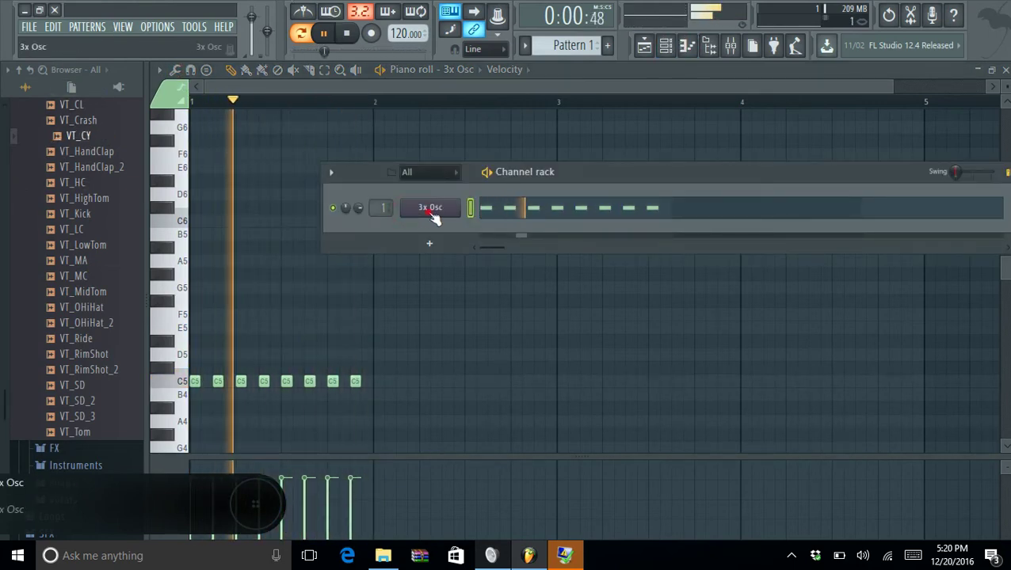
left_click(434, 210)
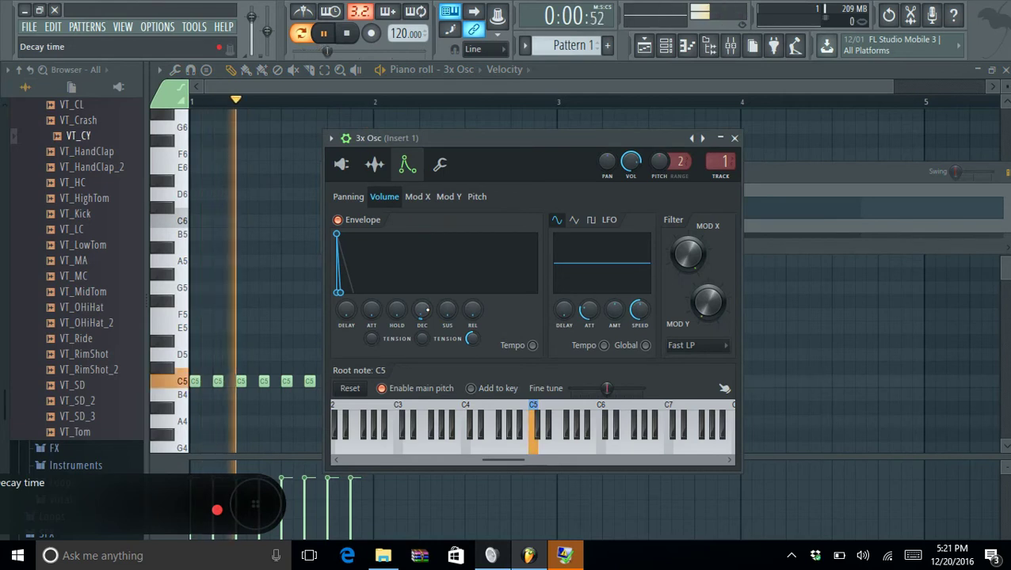
Set the 3x Osc volume envelope's decay to a very short tempo-based preset time.
right_click(424, 306)
mouse_move(473, 321)
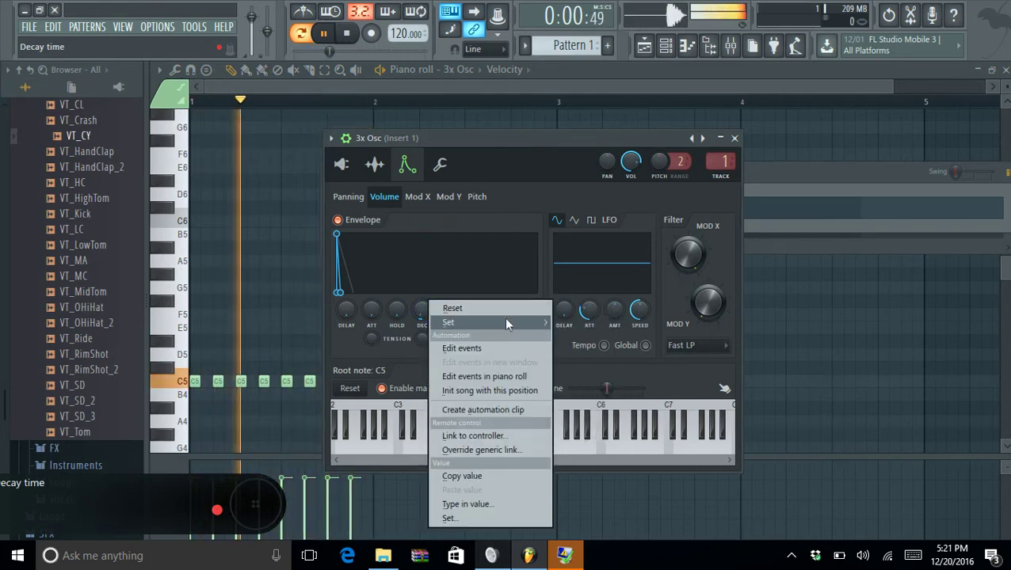
left_click(578, 322)
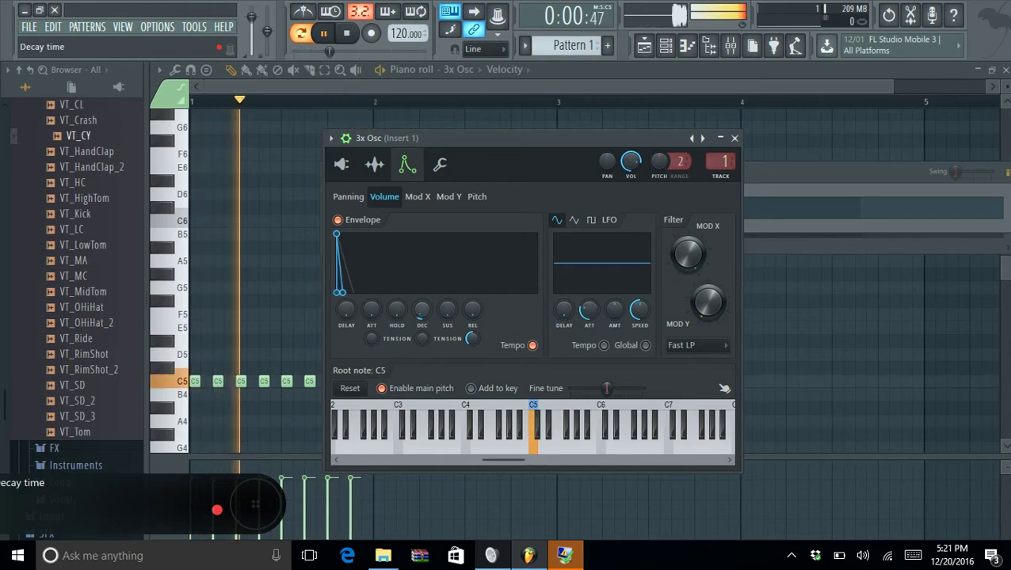
Stop playback, then lengthen the Mod Y envelope's decay while auditioning C5.
left_click(446, 198)
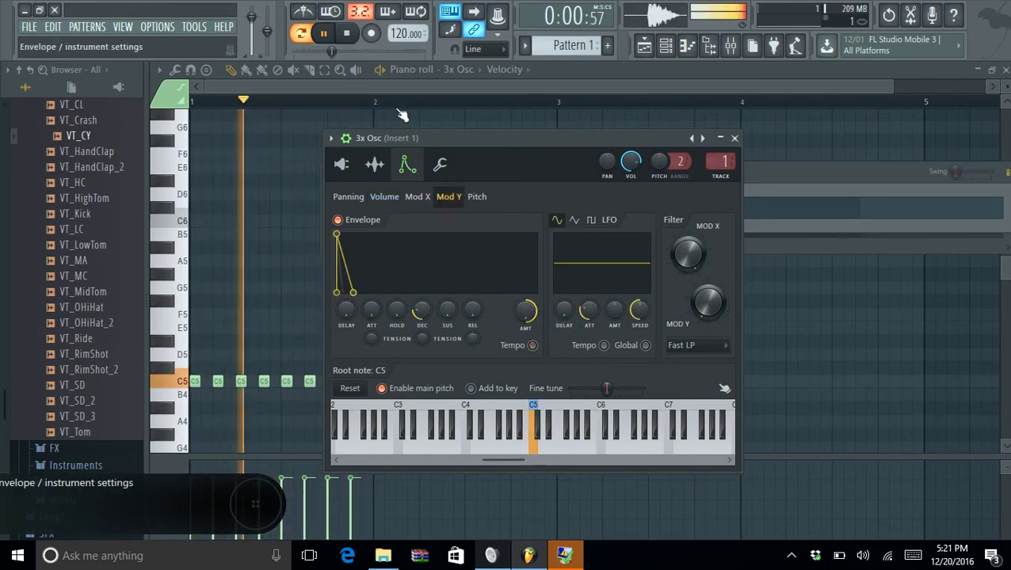
key("space")
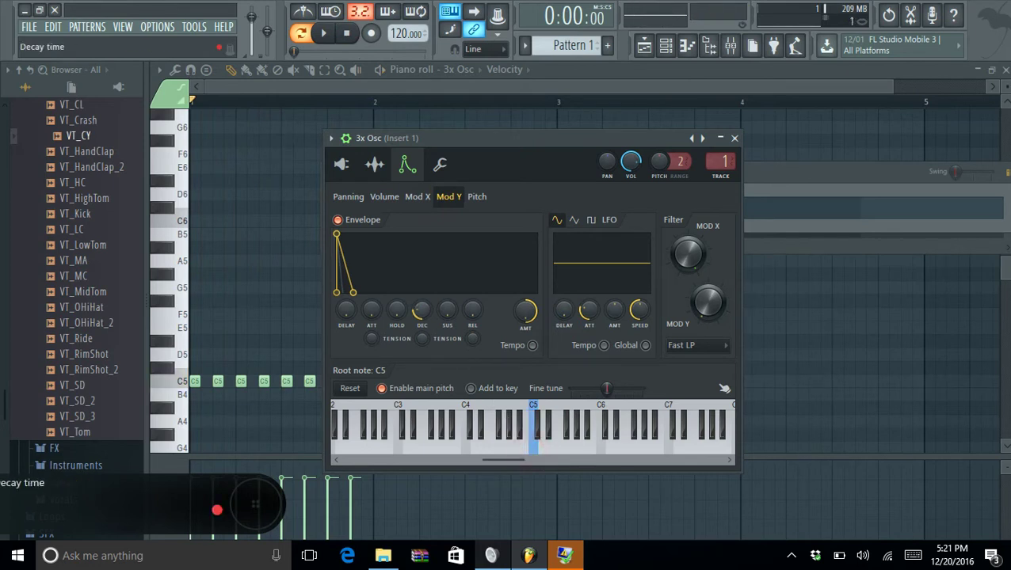
left_click(532, 438)
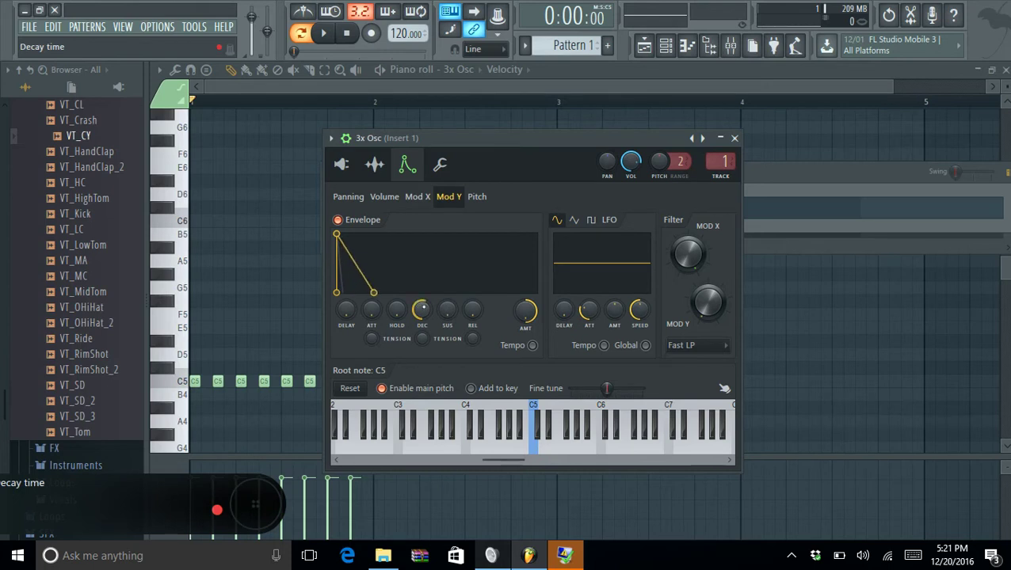
left_click(533, 452)
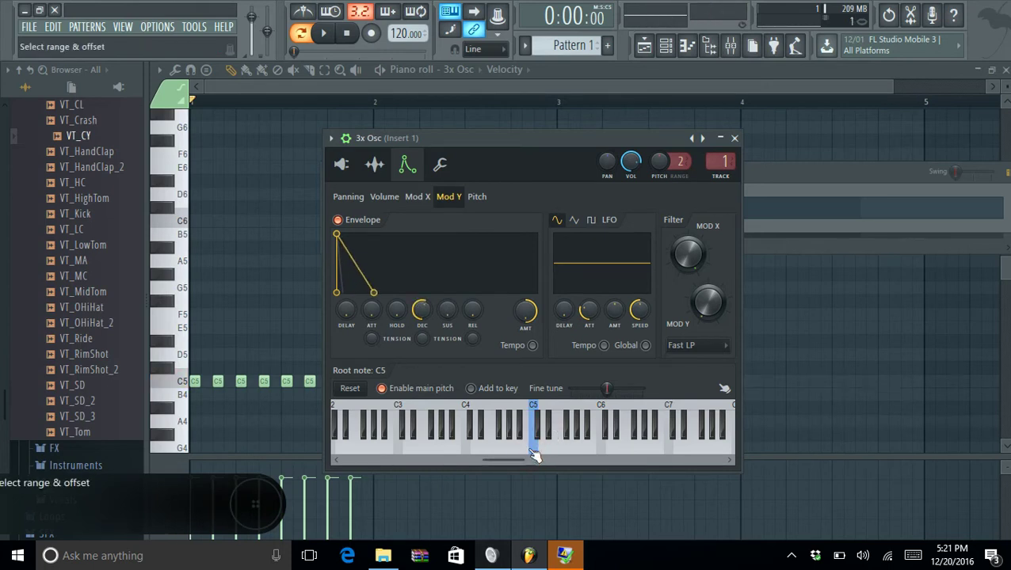
left_click(529, 451)
left_click(529, 452)
left_click(532, 447)
left_click_drag(422, 310, 422, 301)
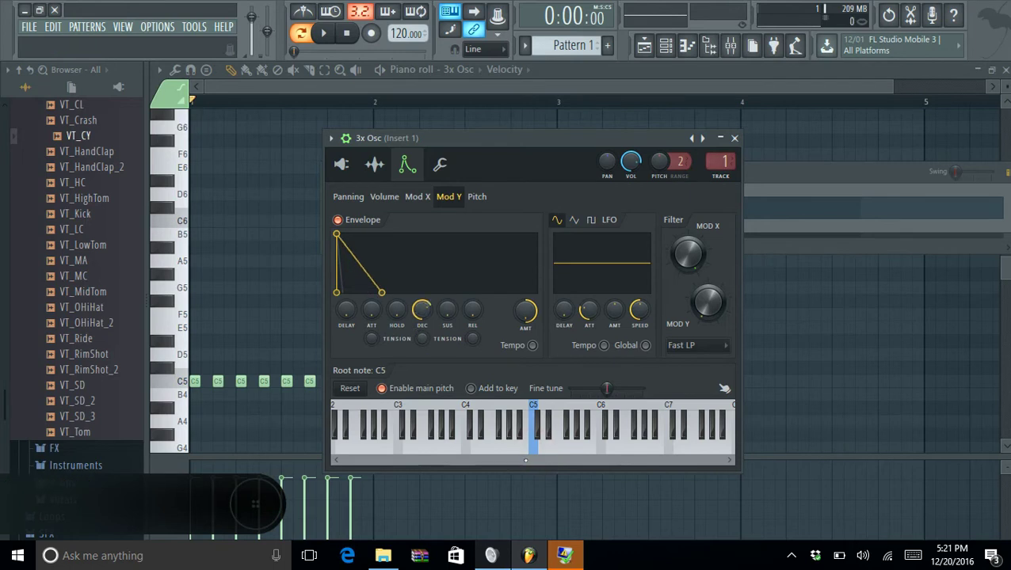
Try the Mod X envelope with a reduced positive amount while auditioning C5, and switch the envelope off.
left_click(417, 197)
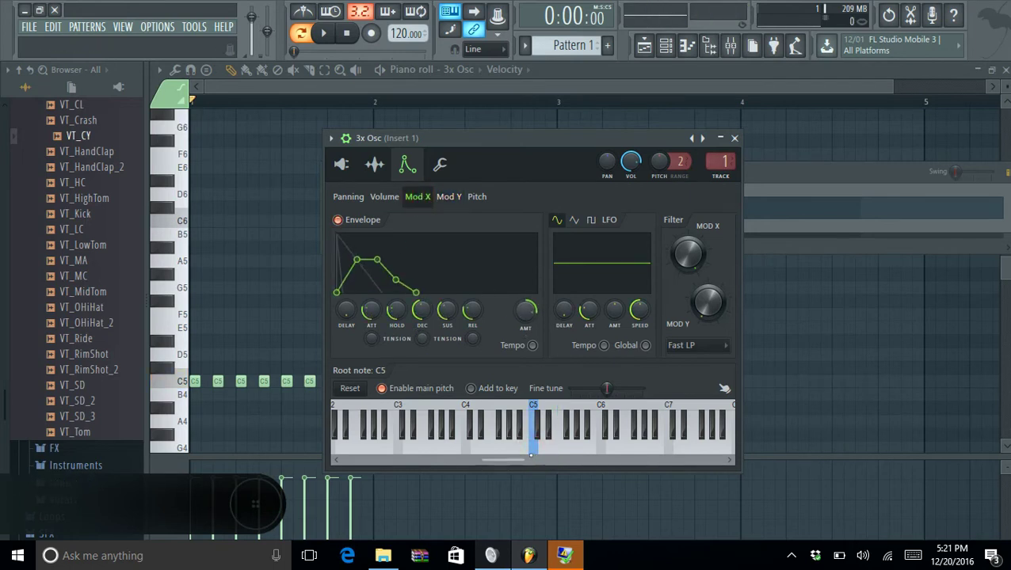
left_click_drag(506, 459, 535, 457)
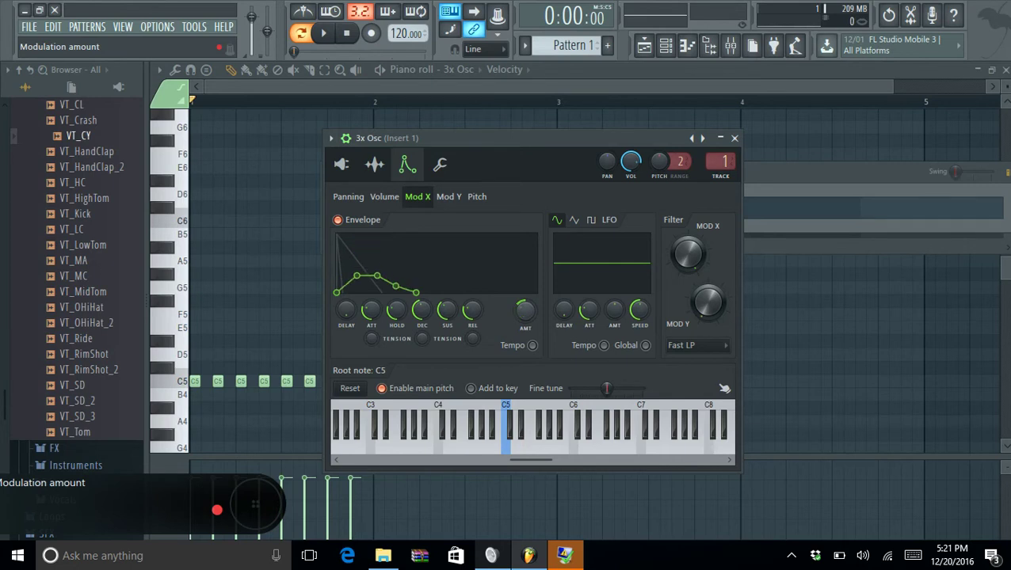
left_click(497, 454)
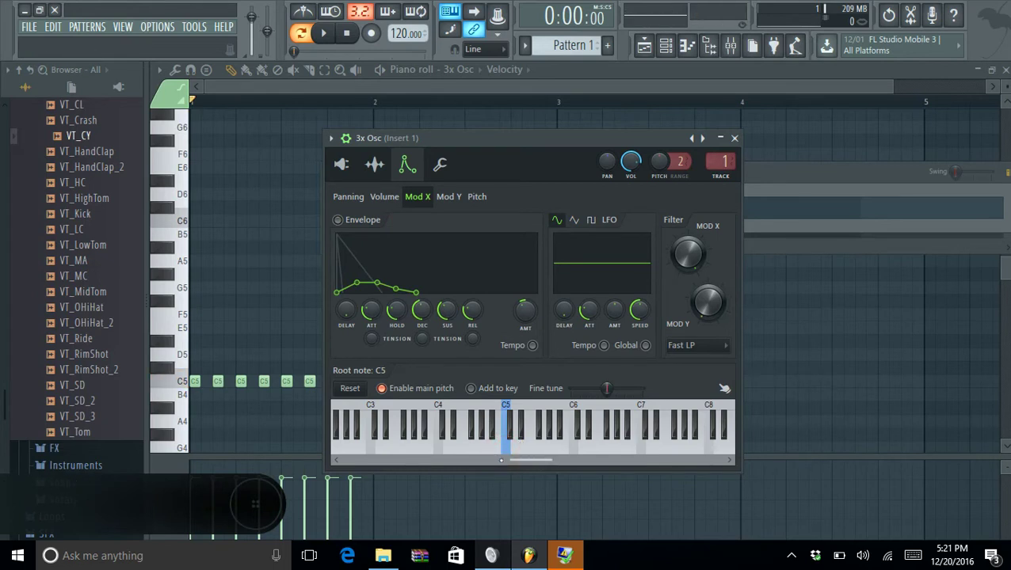
left_click(511, 453)
left_click_drag(505, 457, 532, 457)
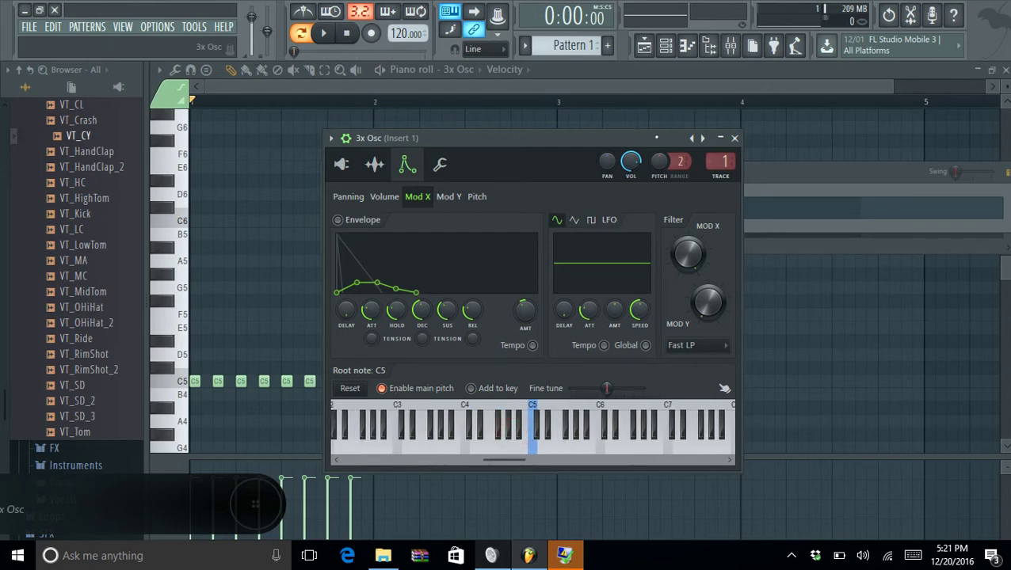
Load Fruity Parametric EQ 2 into effect slot 1 of mixer Insert 1.
left_click(730, 49)
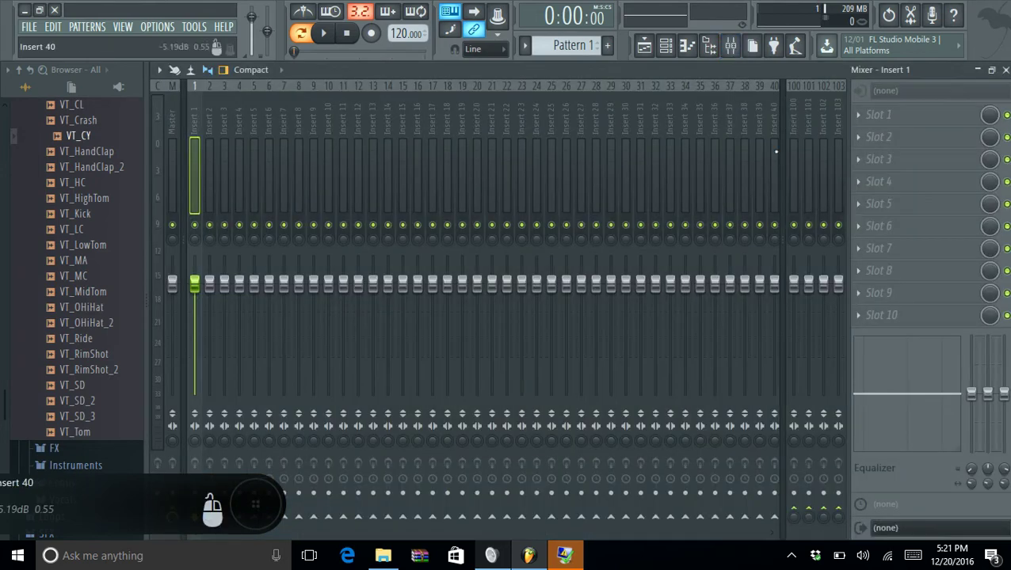
left_click(858, 117)
mouse_move(873, 520)
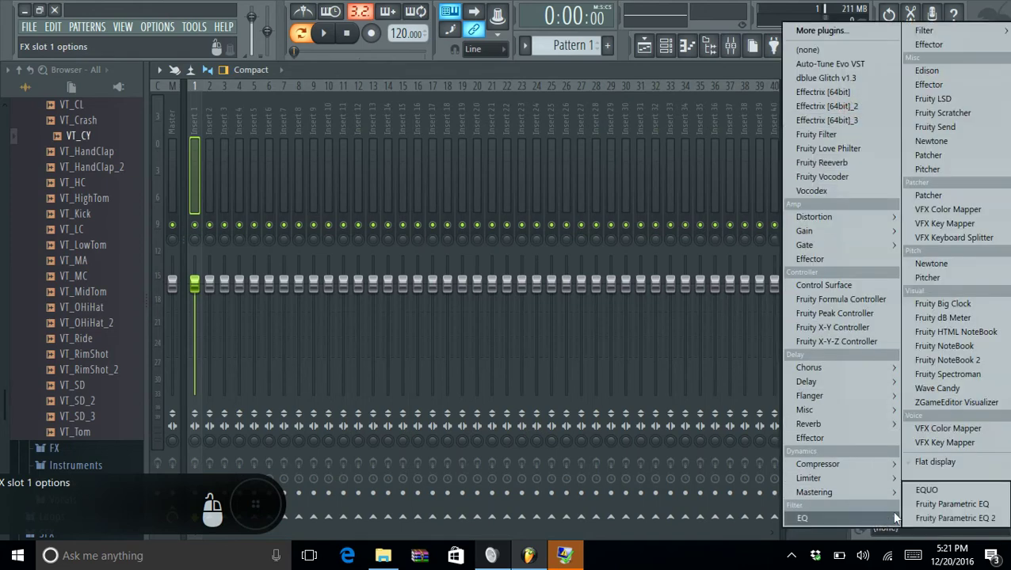
left_click(955, 518)
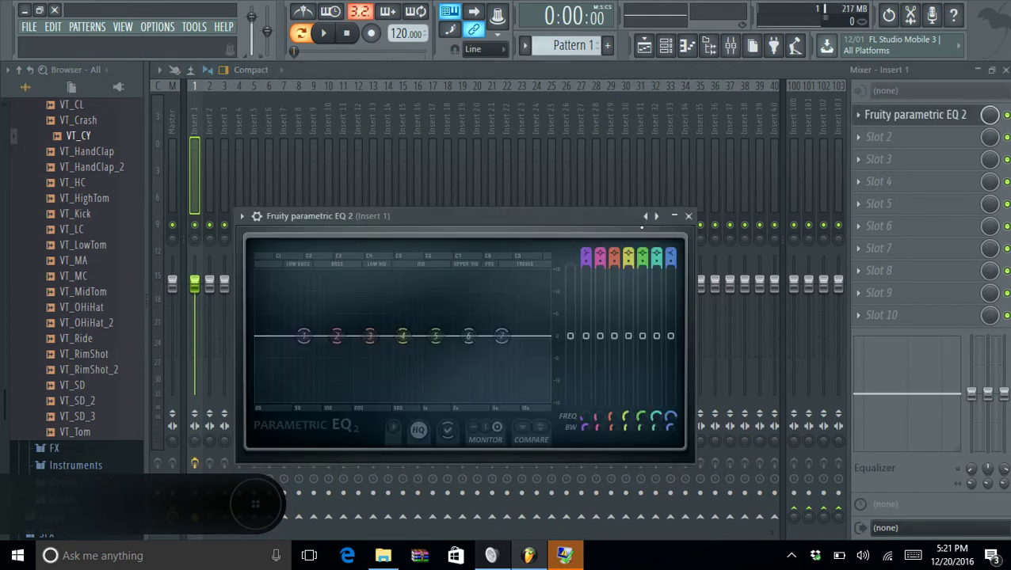
Cycle through the EQ presets to a flat seven-band setup.
left_click(656, 216)
left_click(656, 215)
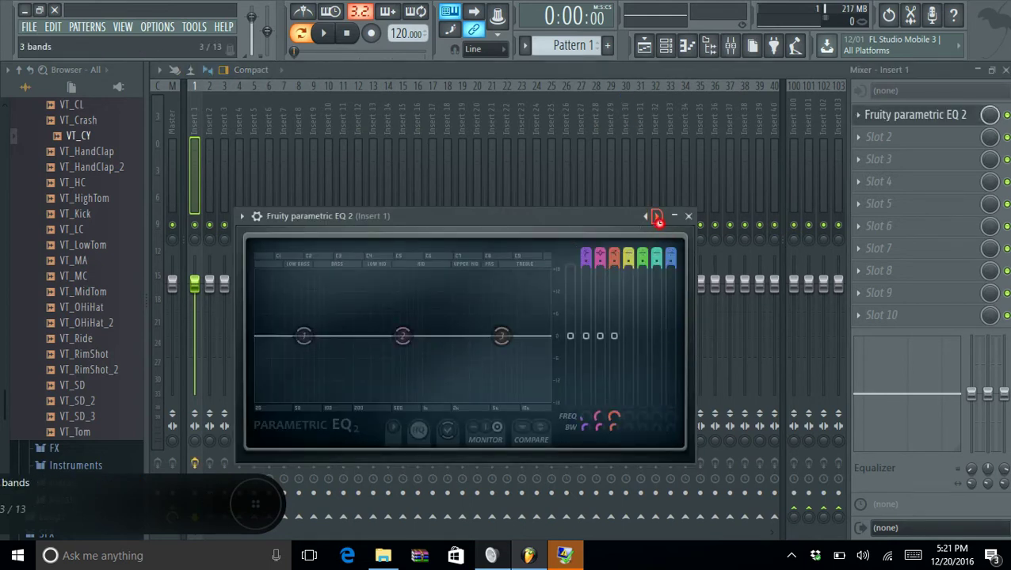
left_click(656, 216)
left_click(656, 216)
left_click(656, 216)
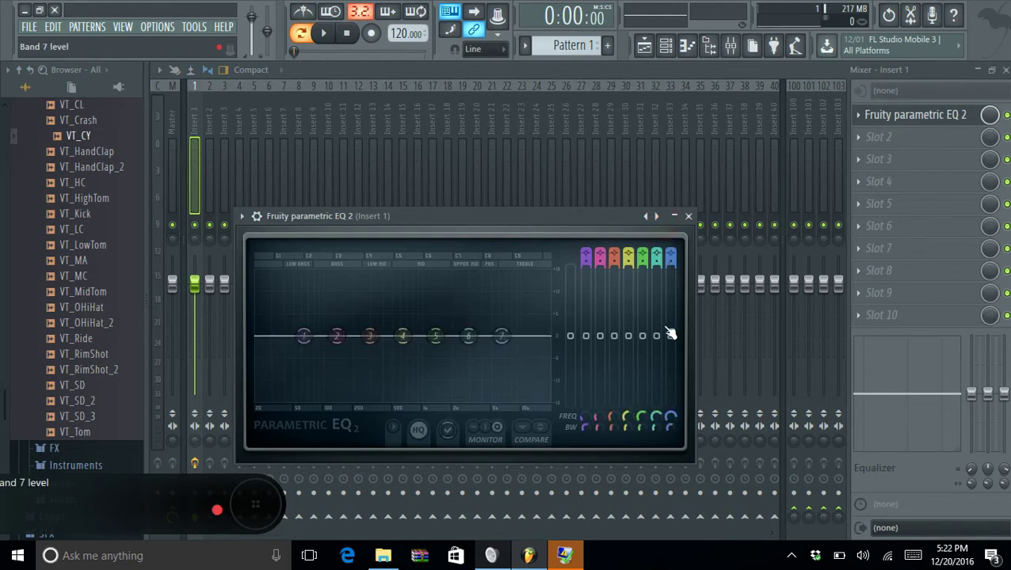
Boost EQ band 7 to about 3.6 dB and narrow its bandwidth to about 27% while auditioning C5.
left_click_drag(678, 336, 679, 328)
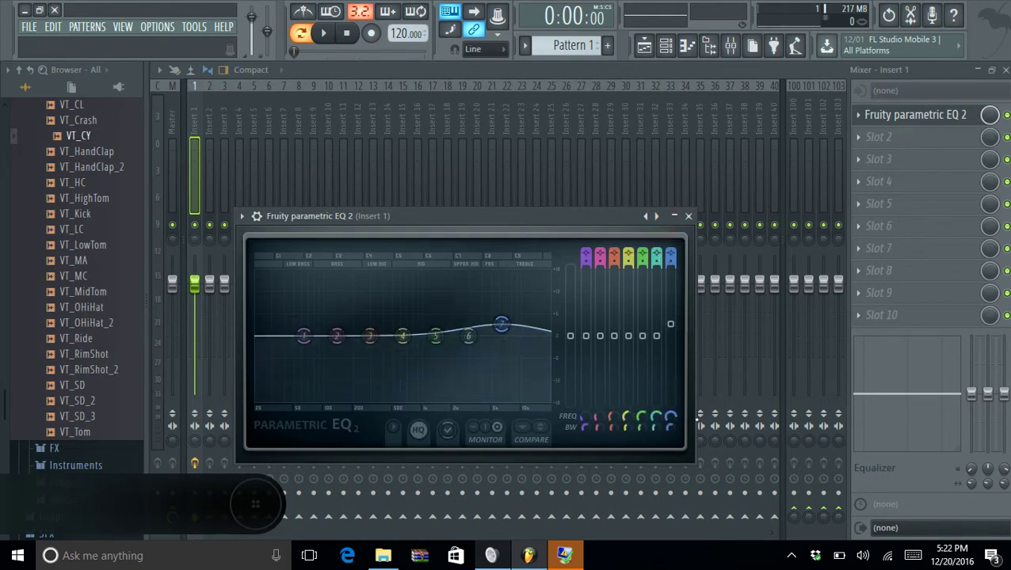
left_click_drag(677, 428, 677, 432)
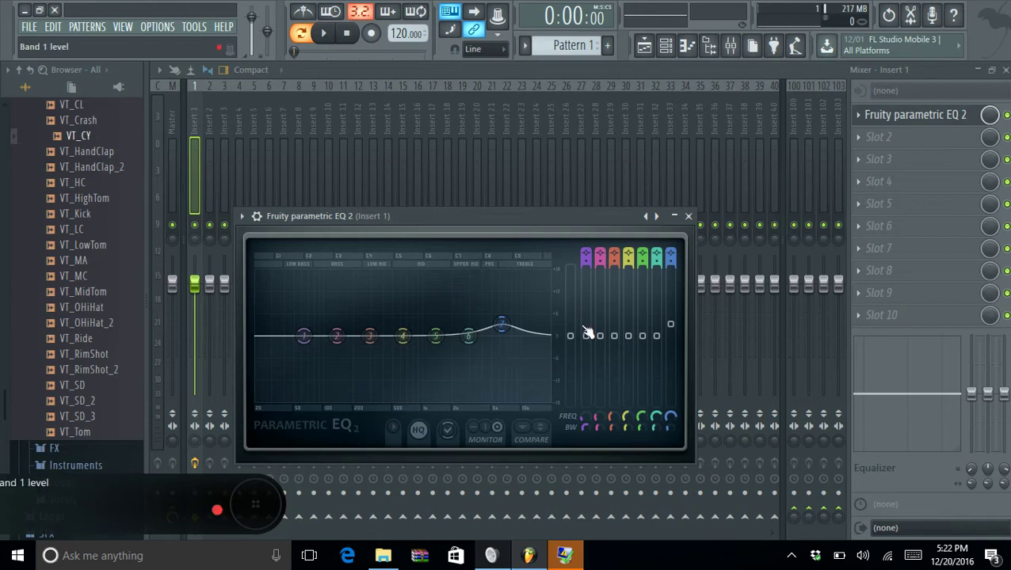
key("z")
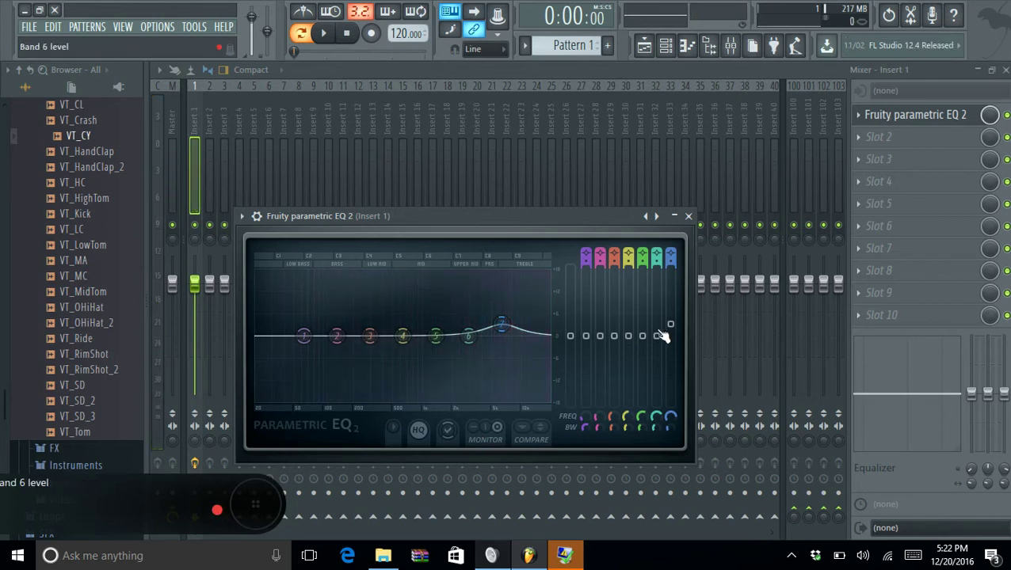
mouse_move(674, 327)
left_mouse_down()
mouse_move(673, 317)
mouse_move(672, 326)
left_mouse_up()
key("z")
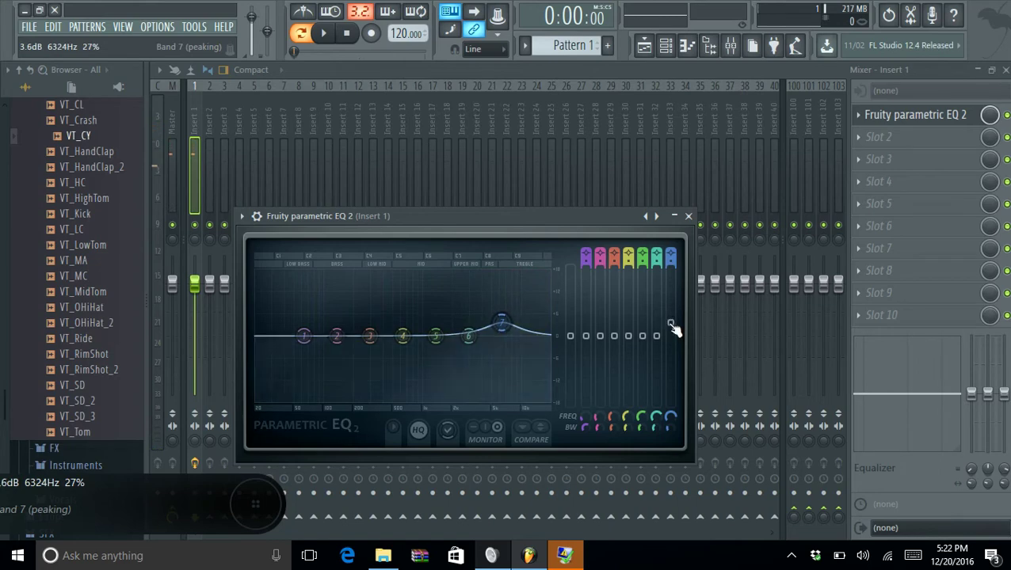
key("z")
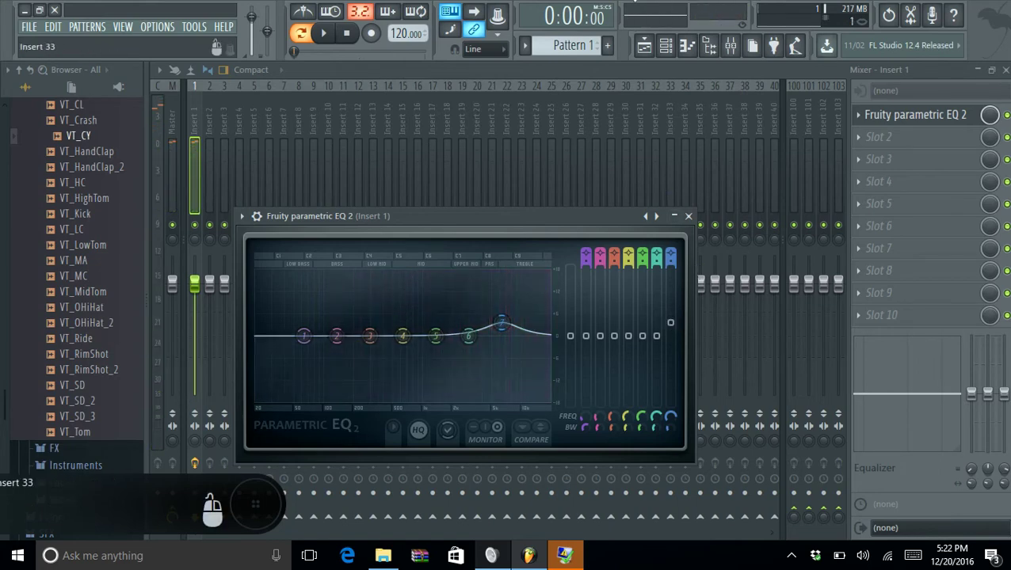
Reopen the 3x Osc channel's volume envelope and audition the sound on C5.
left_click(645, 44)
left_click(655, 50)
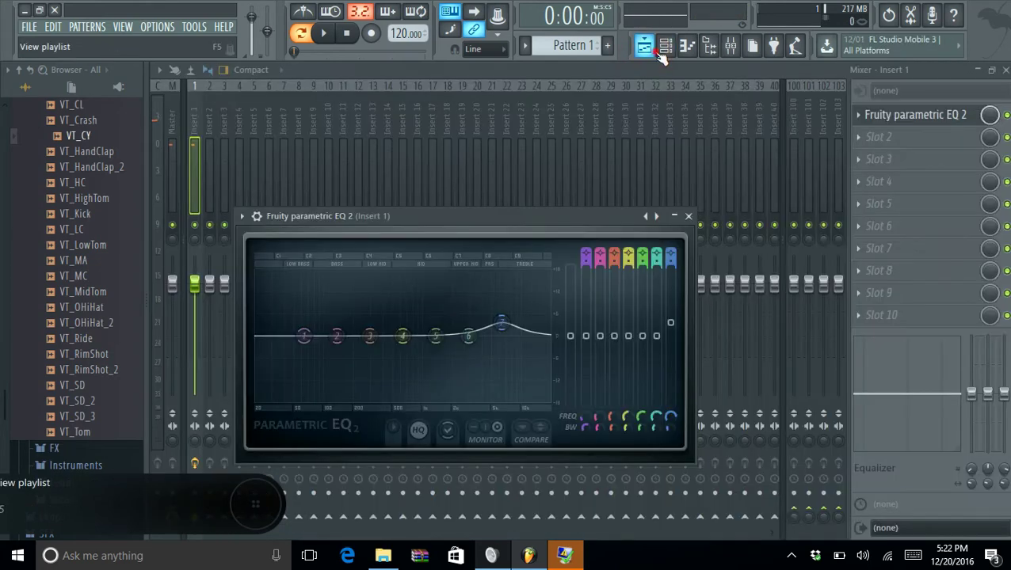
left_click(664, 46)
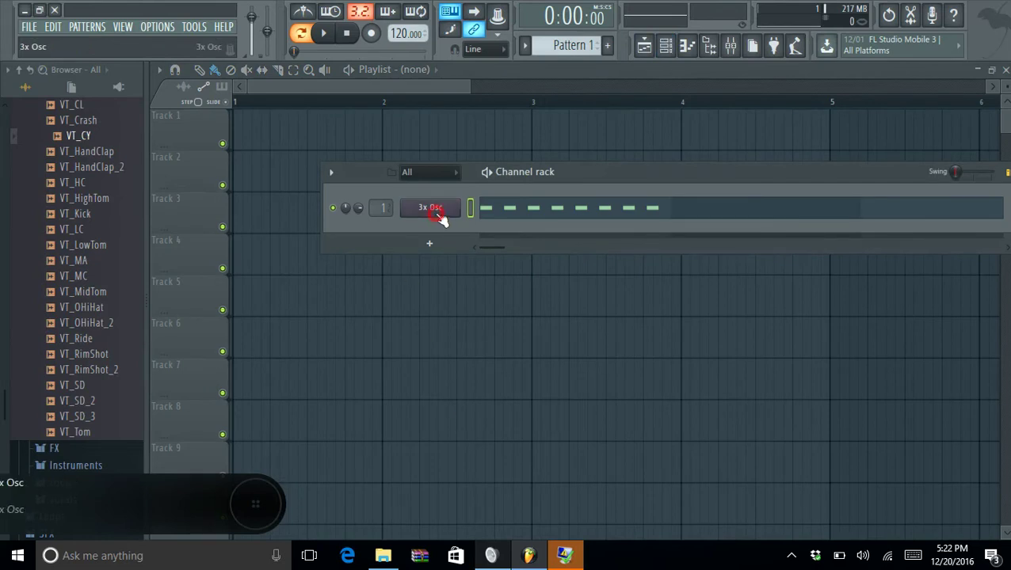
left_click(437, 210)
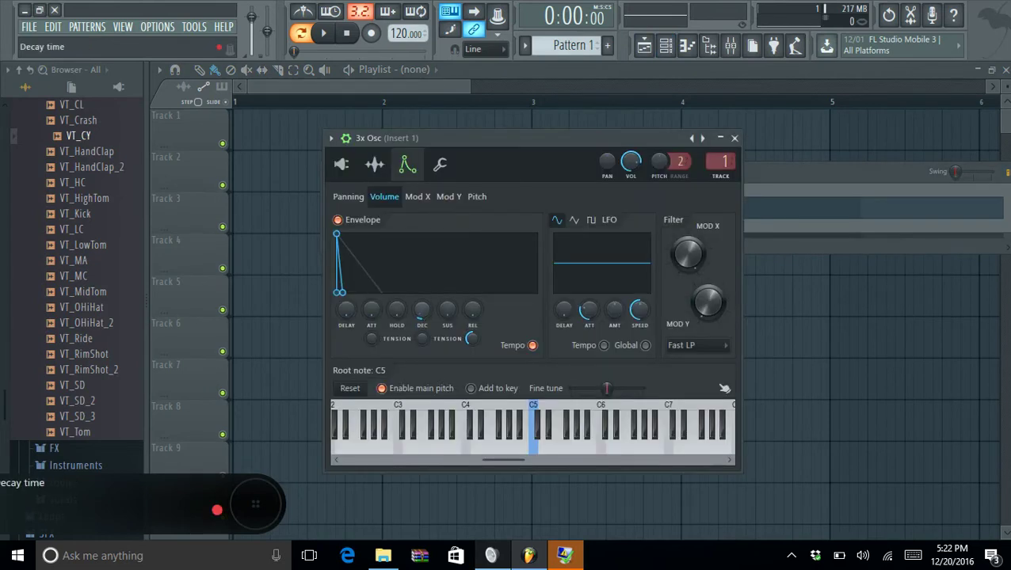
key("z")
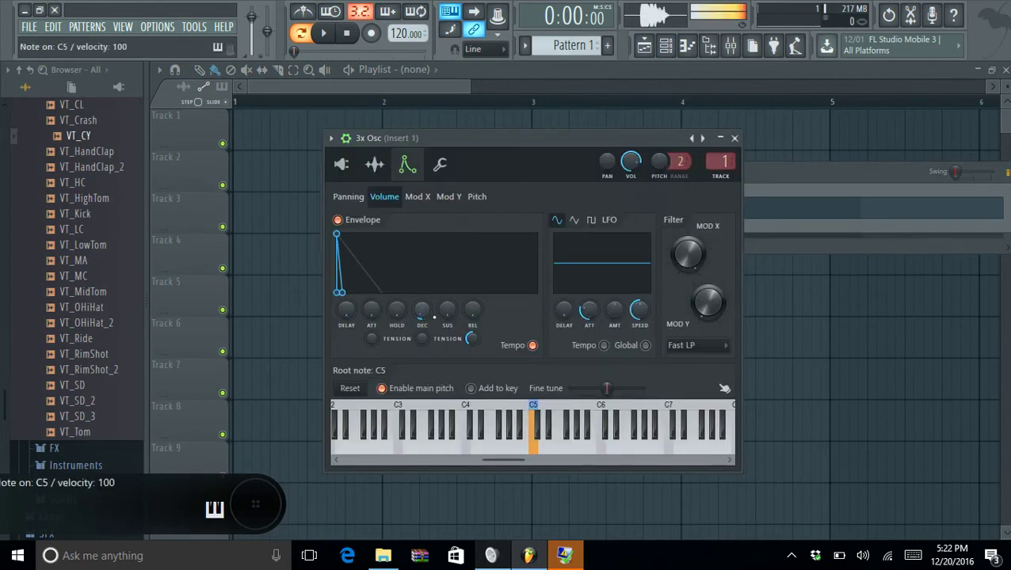
key("z")
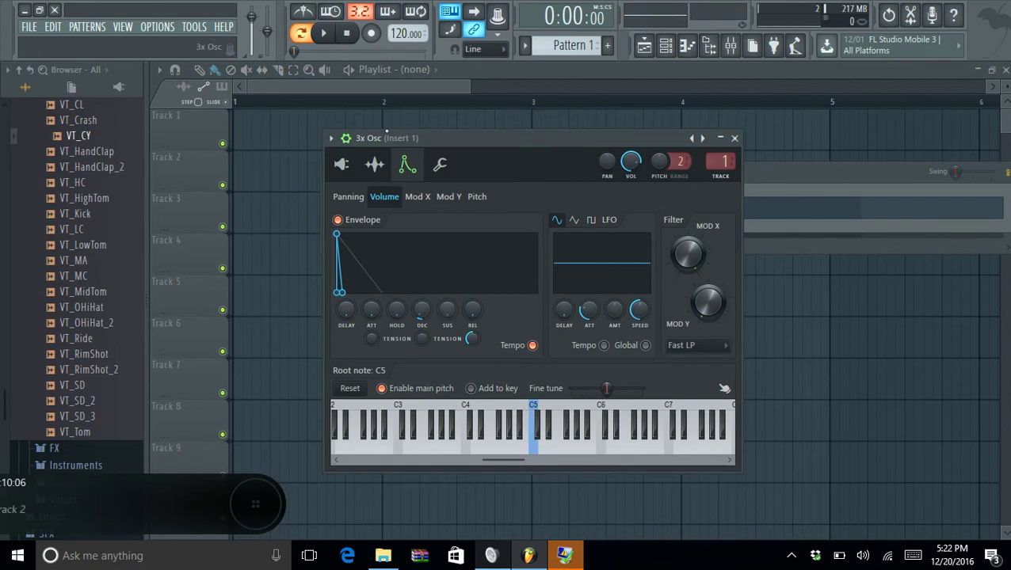
Try a reduced 3x Osc volume multiplier of about 67% while auditioning C5.
left_click(440, 164)
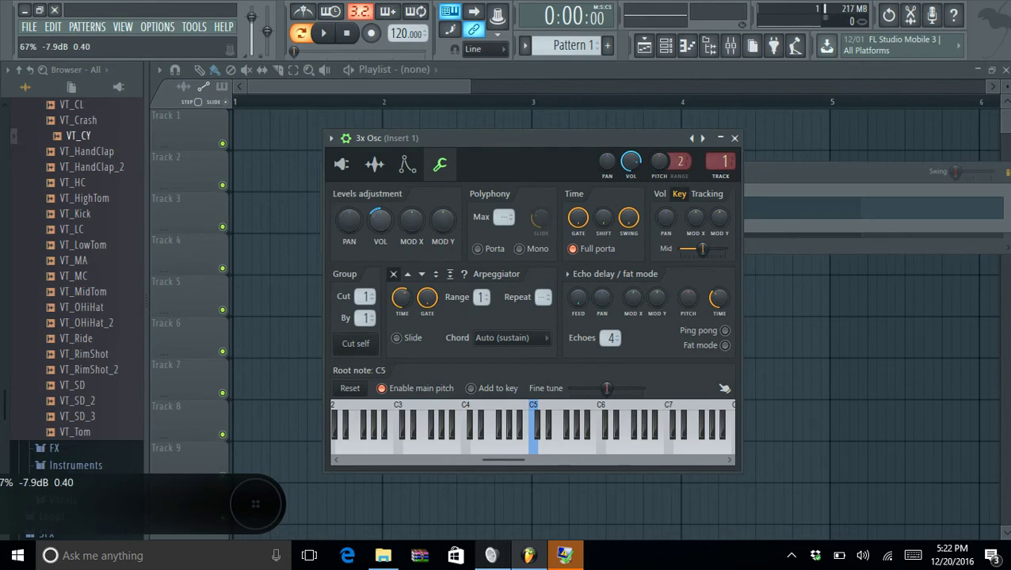
key("z")
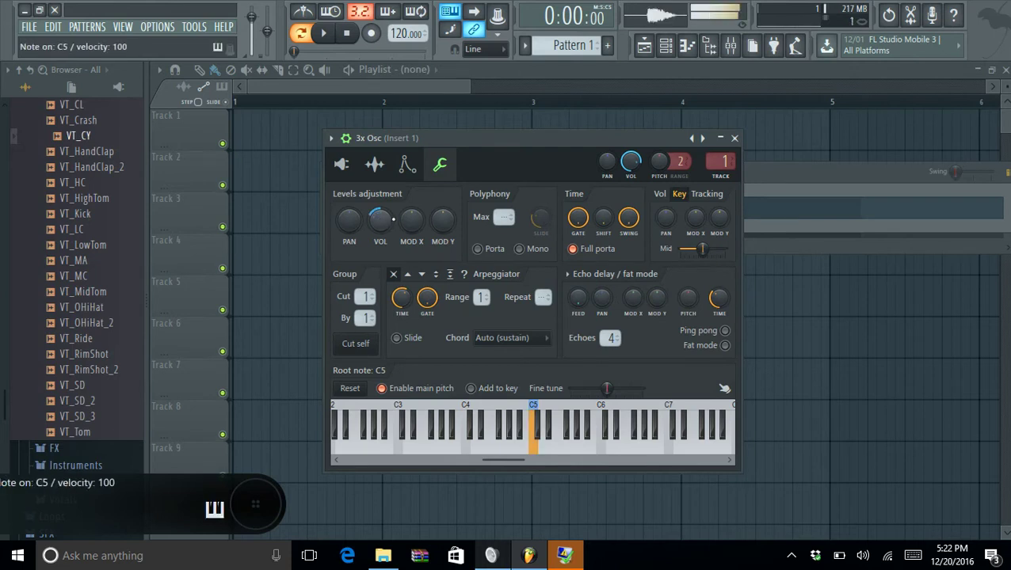
key("n")
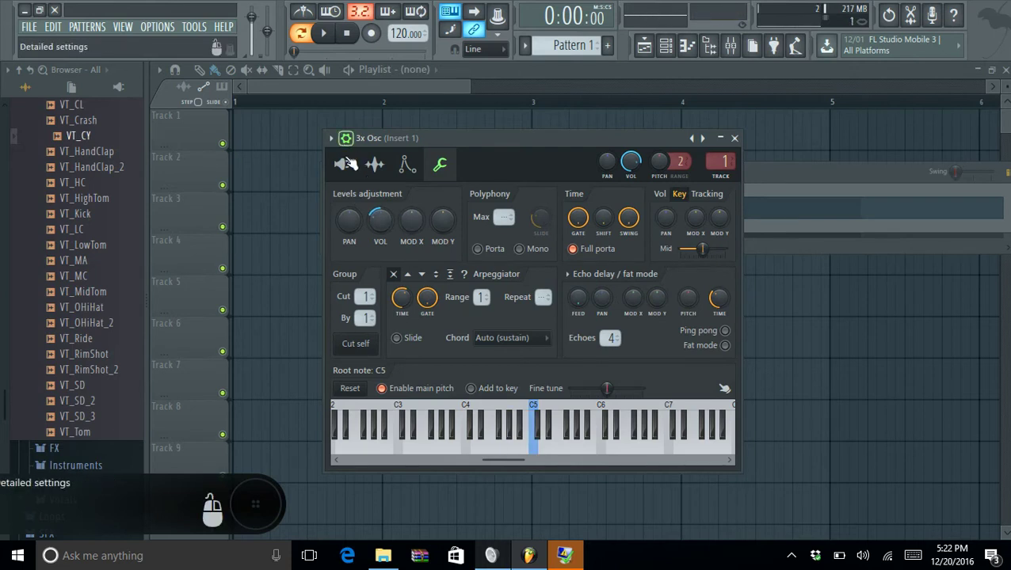
Shorten the volume envelope's decay slightly further while auditioning C5 and the note below it.
left_click(342, 164)
left_click(408, 165)
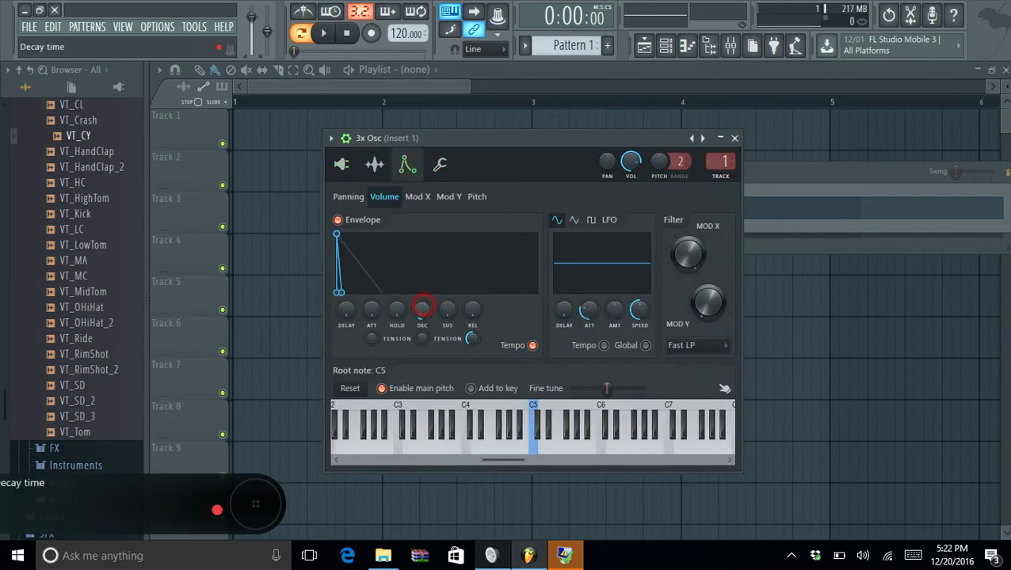
key("q")
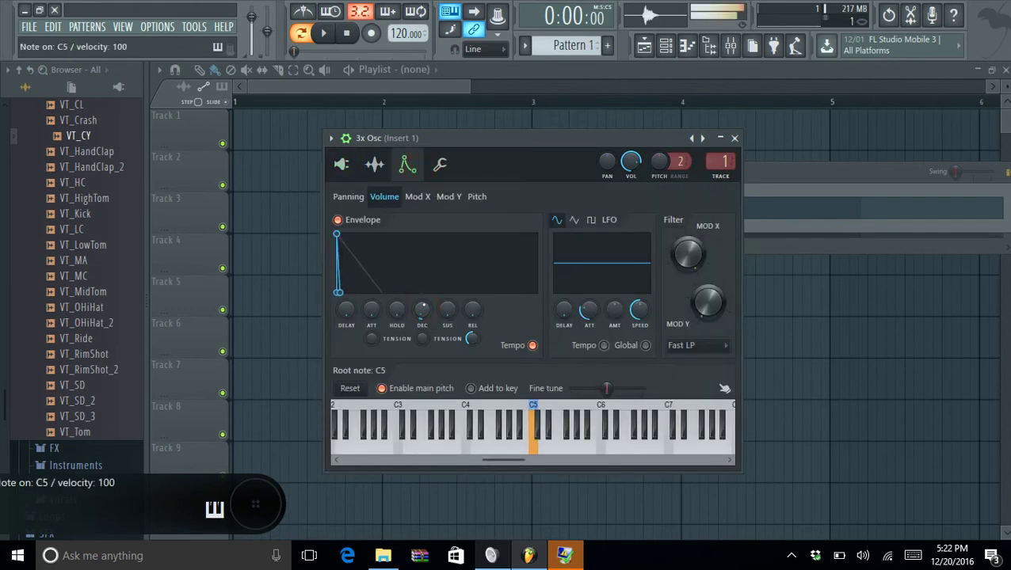
key("q")
key("m")
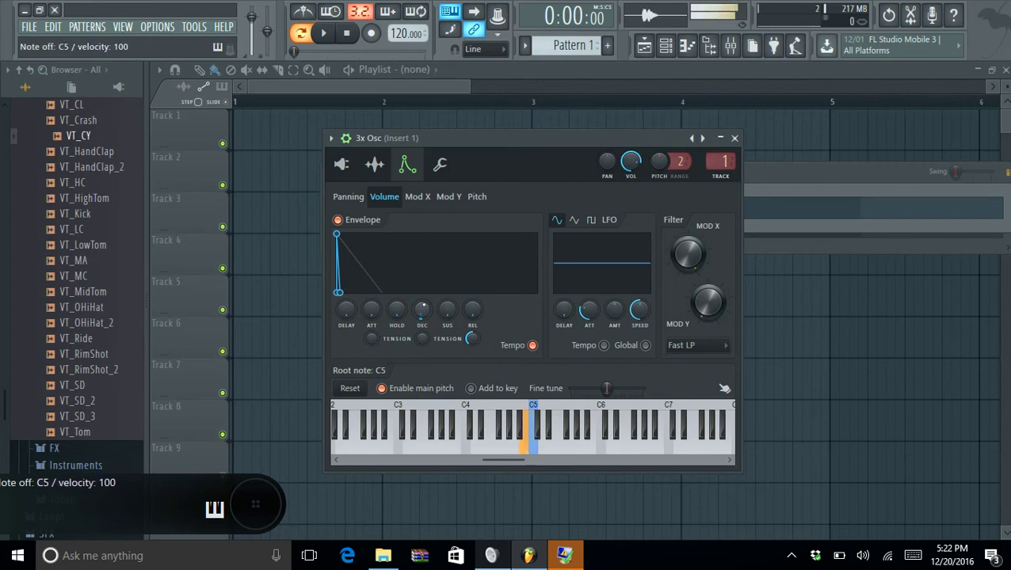
key("z")
key("q")
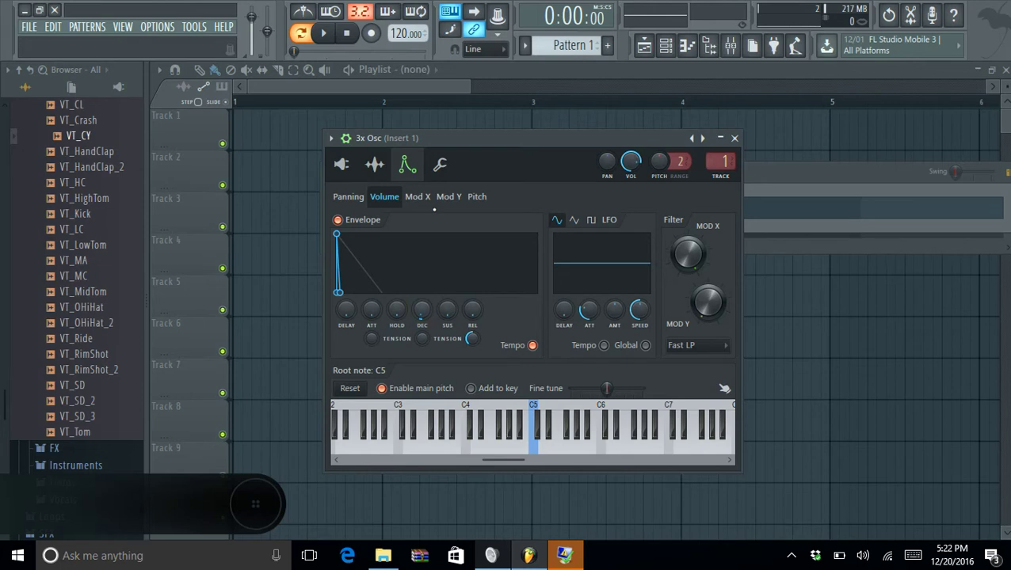
key("q")
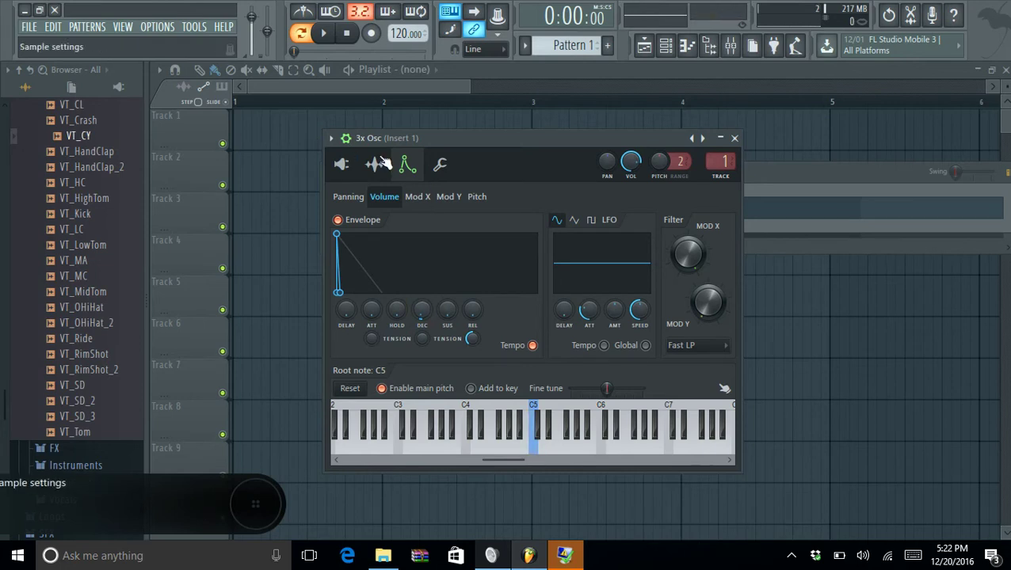
Reset the 3x Osc volume multiplier to its default and audition C5.
left_click(440, 164)
right_click(382, 212)
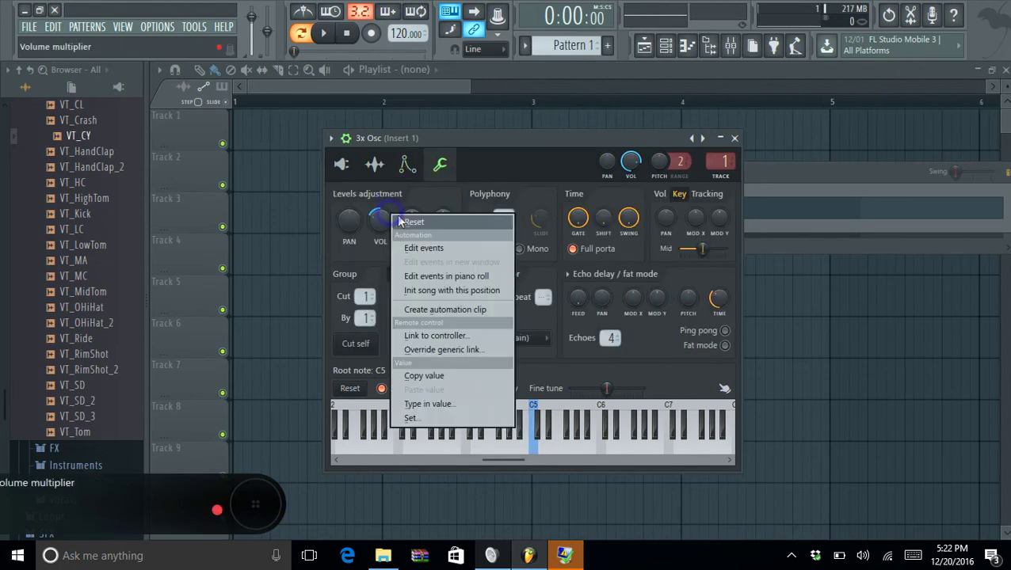
key("q")
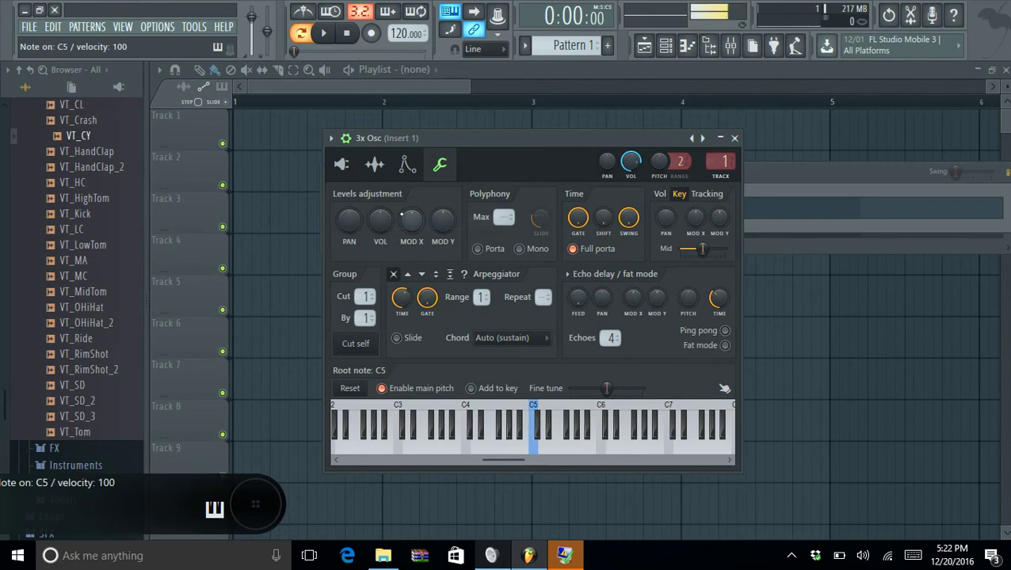
key("q")
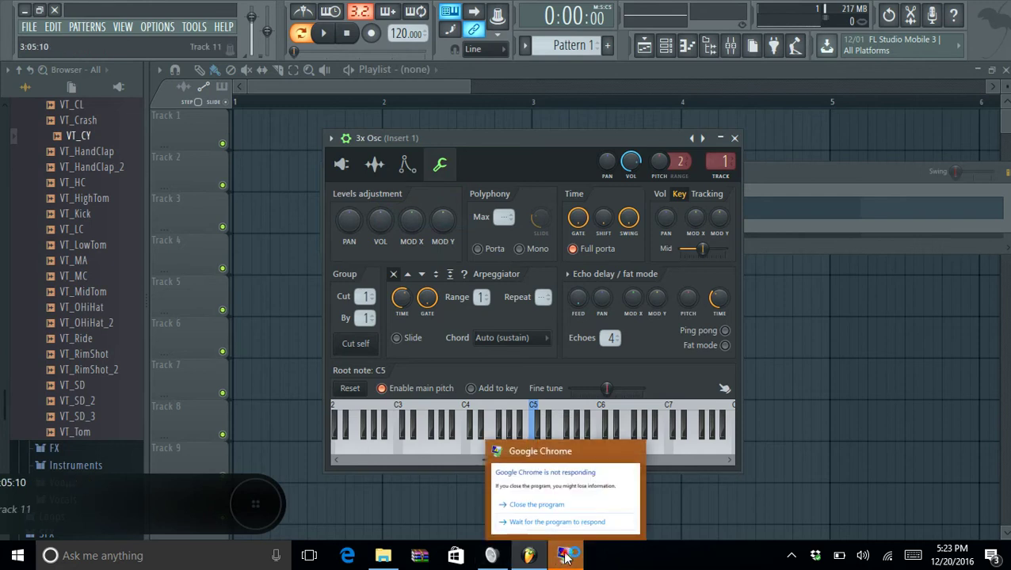
Dismiss the Google Chrome not-responding dialog and show the hidden system tray icons.
left_click(566, 556)
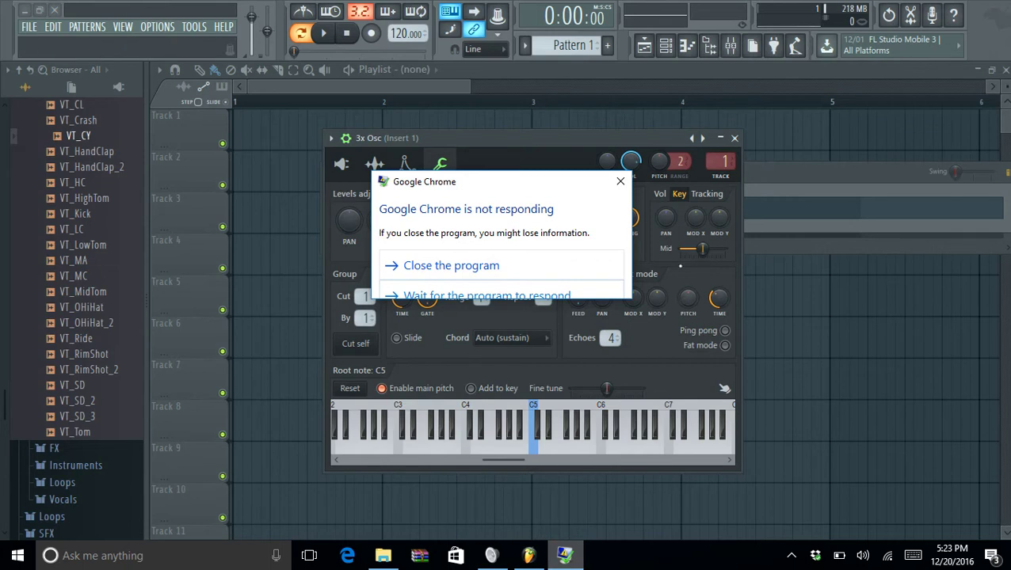
left_click(620, 181)
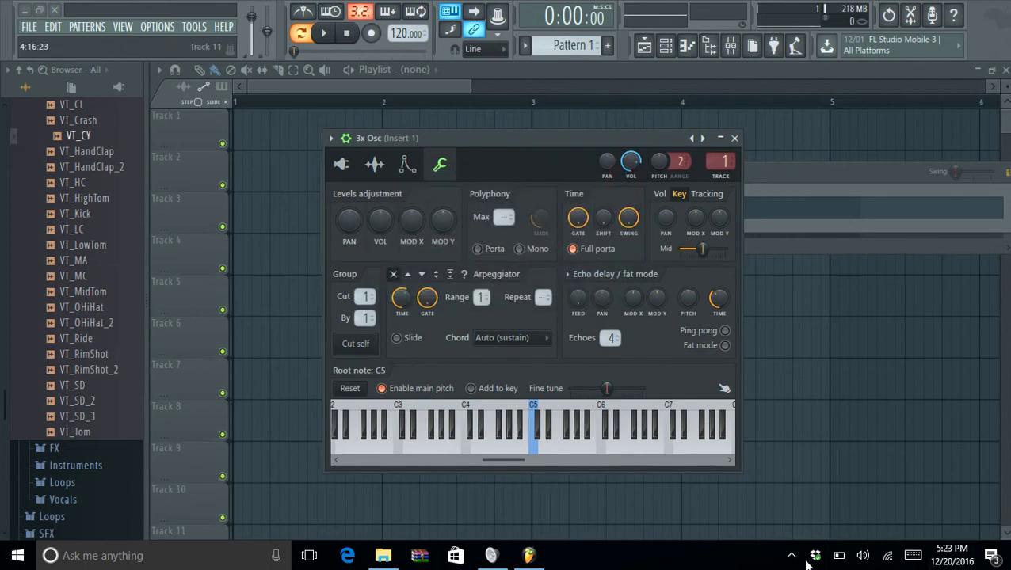
left_click(790, 555)
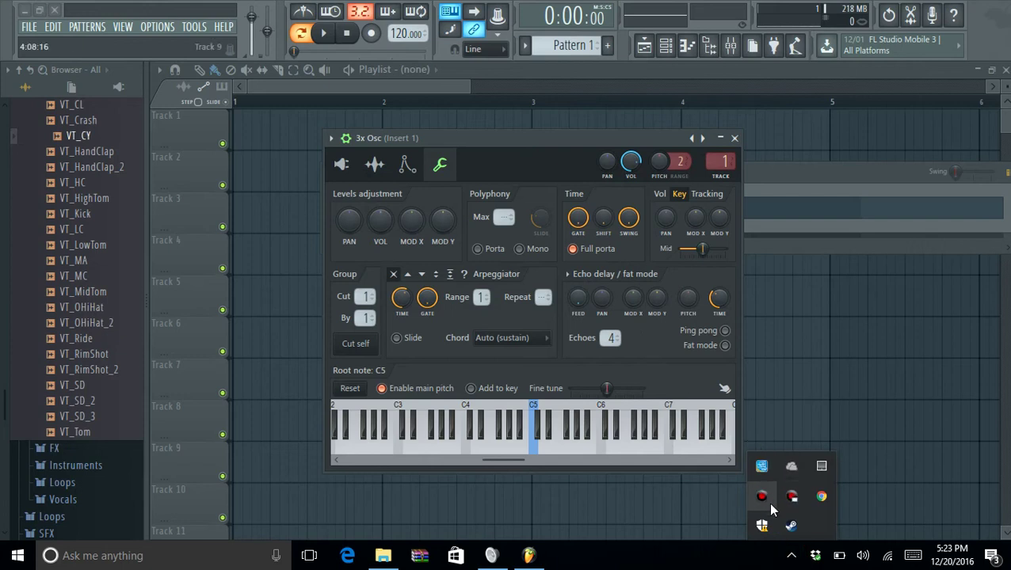
Try toggling the microphone's mute in the Windows Microphone Properties levels.
left_click(491, 559)
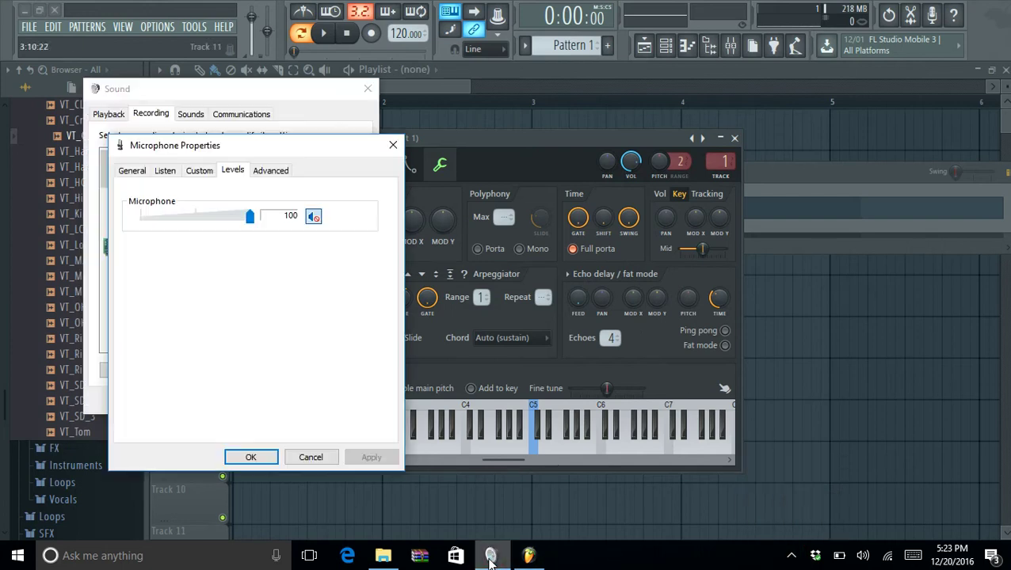
left_click(314, 216)
left_click(314, 215)
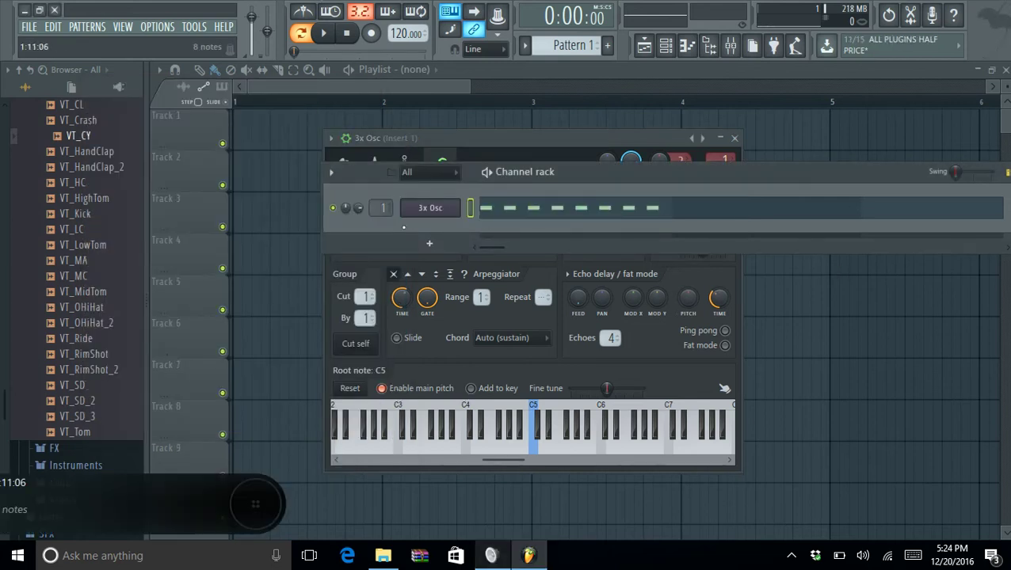
Replace the existing 3x Osc channel with a fresh 3x Osc from the subtractive synthesizers.
right_click(430, 207)
mouse_move(491, 295)
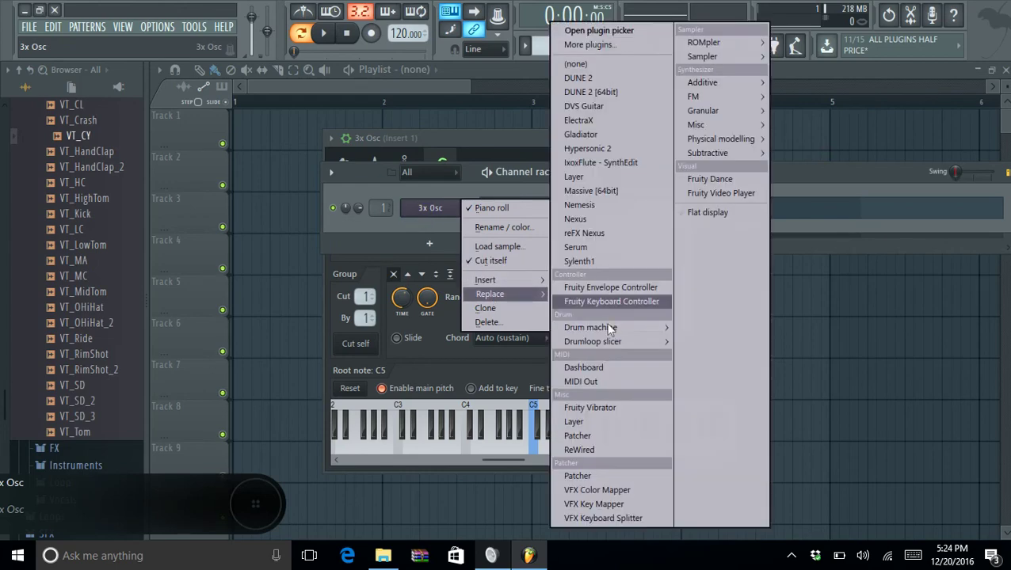
mouse_move(746, 129)
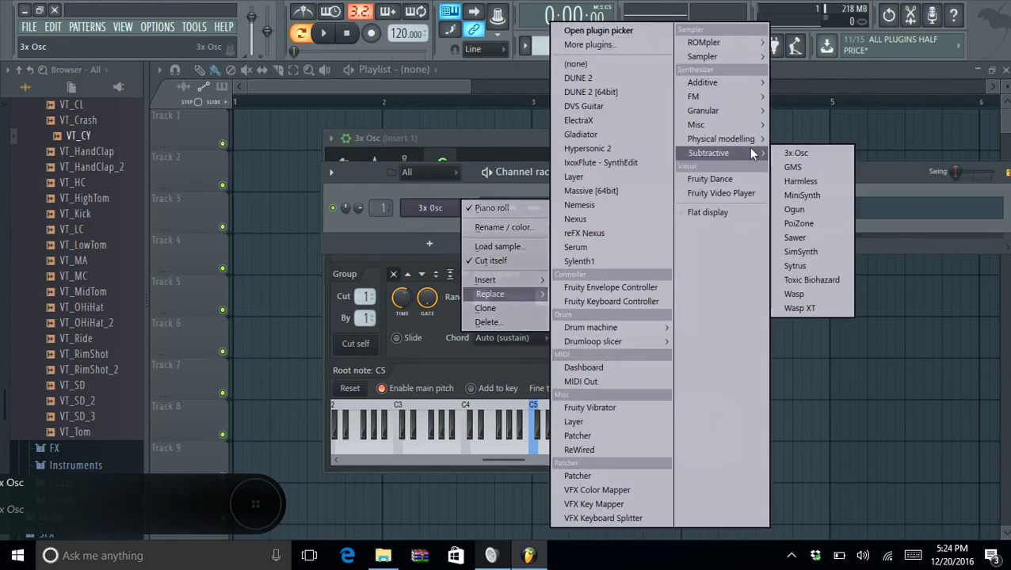
left_click(796, 152)
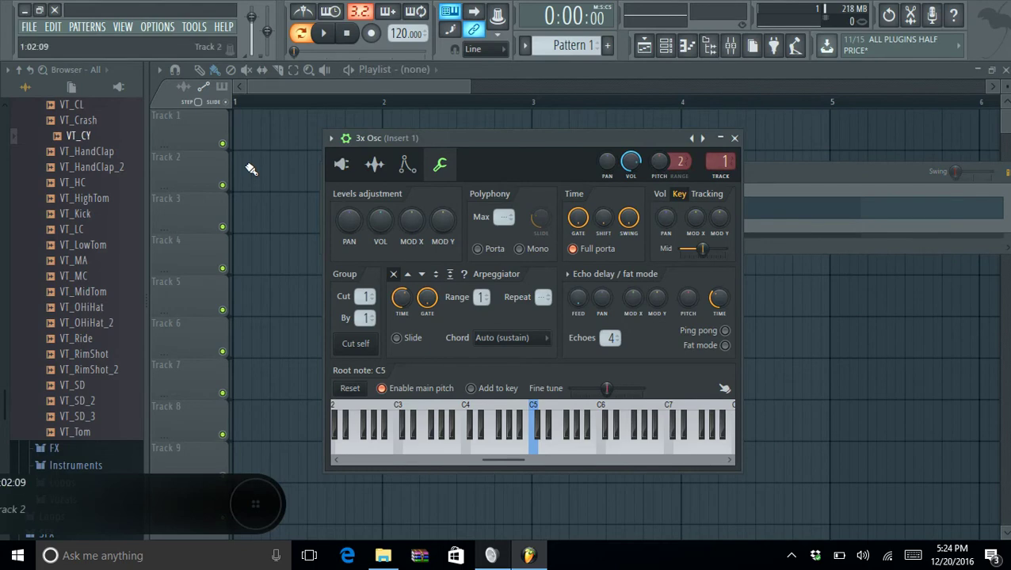
Show the channel rack and inspect the new 3x Osc's sample, envelope and oscillator settings.
key("F6")
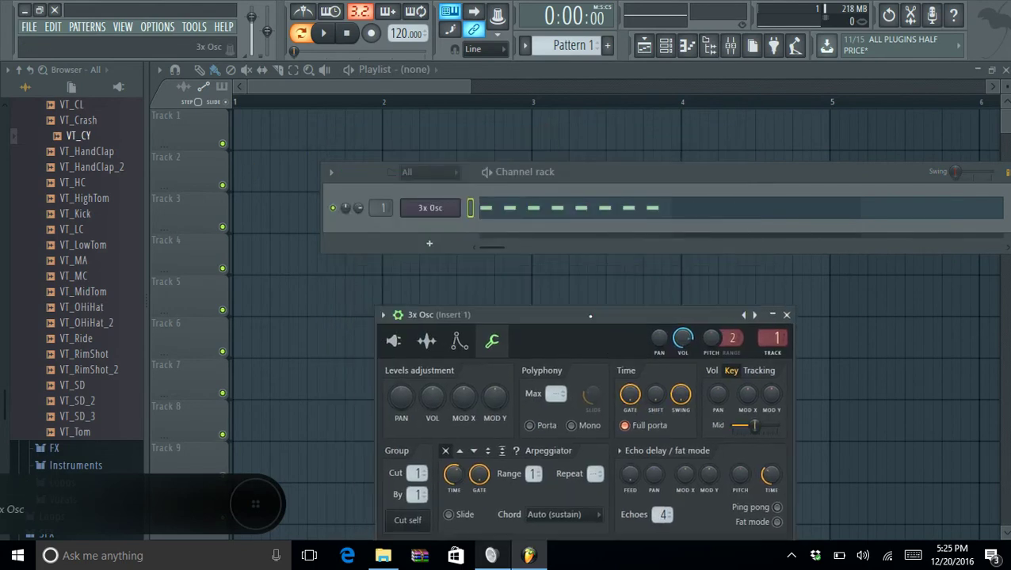
left_click(424, 325)
left_click(390, 324)
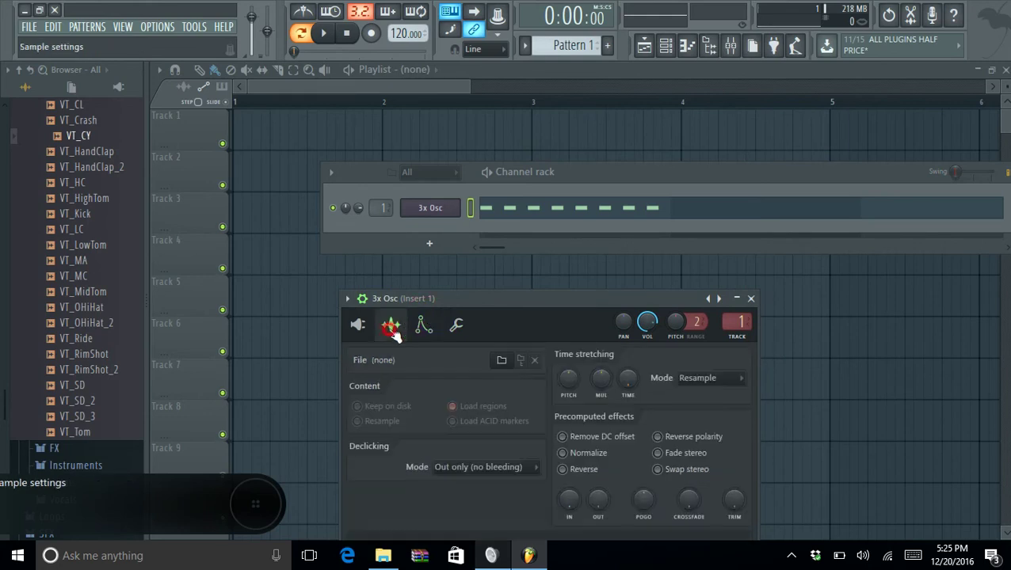
left_click(423, 325)
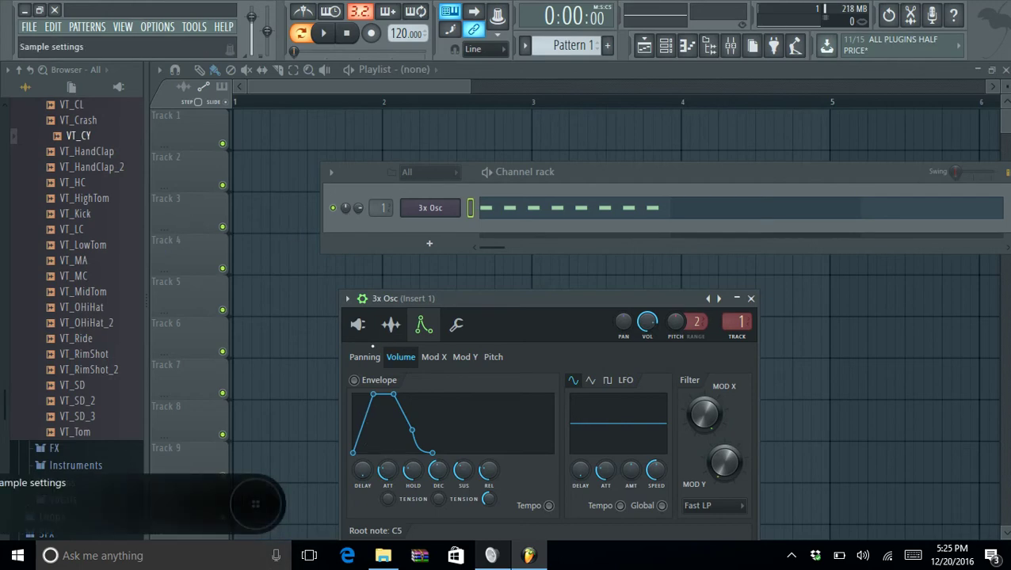
left_click(358, 325)
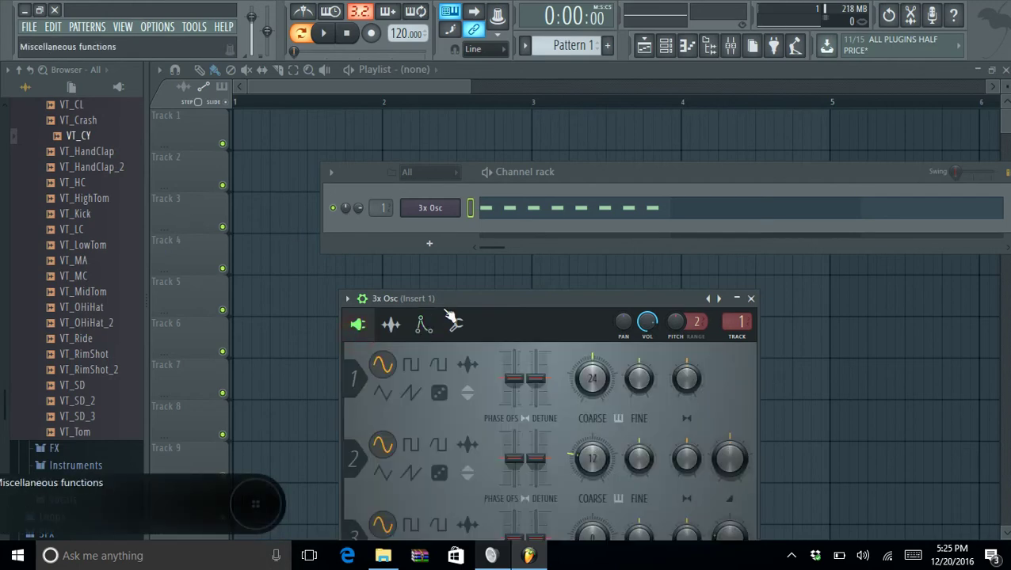
Set the shape of all three 3x Osc oscillators to noise.
left_click(400, 207)
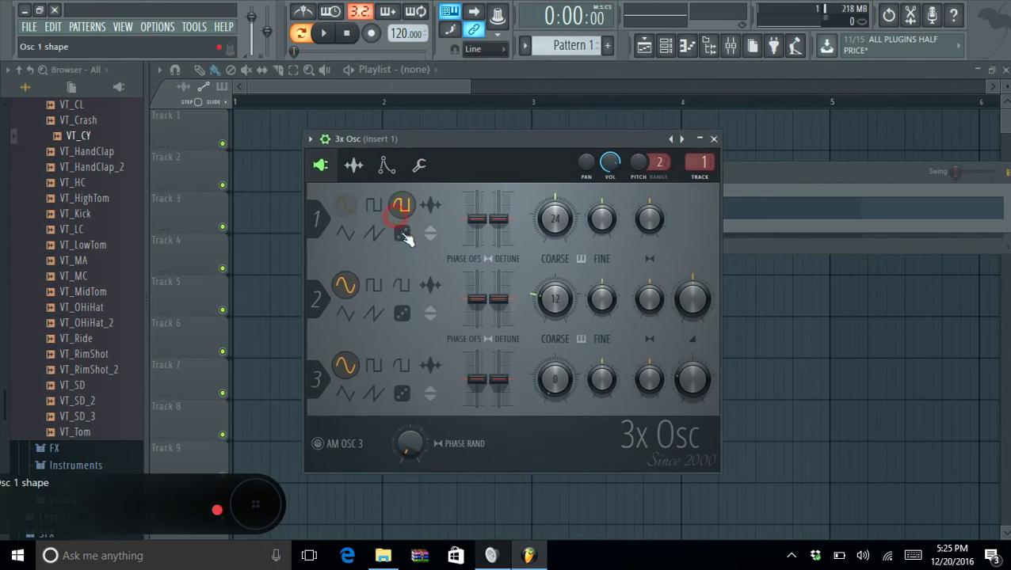
left_click(403, 236)
left_click(401, 315)
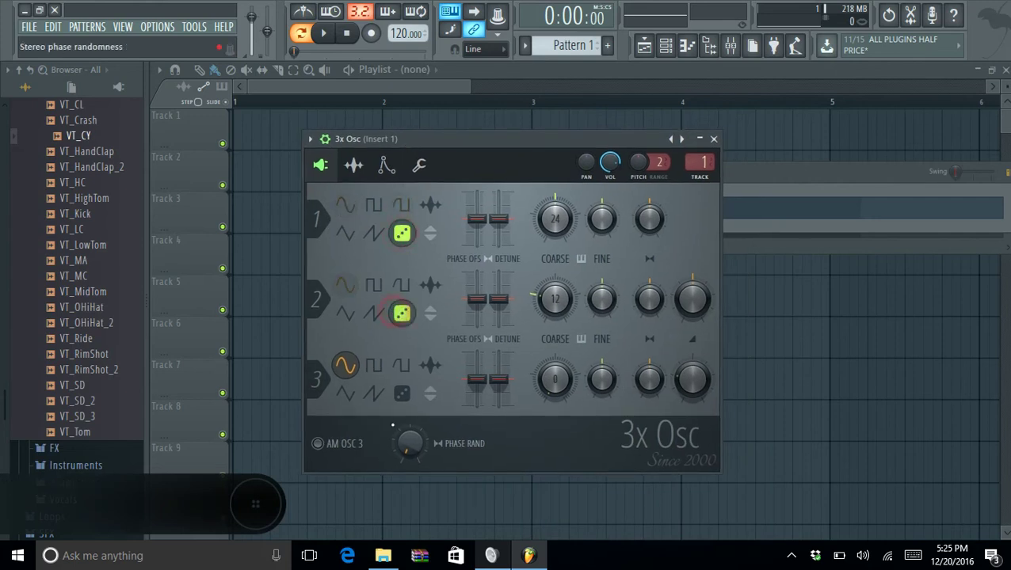
left_click(411, 397)
Reset the coarse pitch of oscillators 1, 2 and 3 to the default 24.
right_click(556, 307)
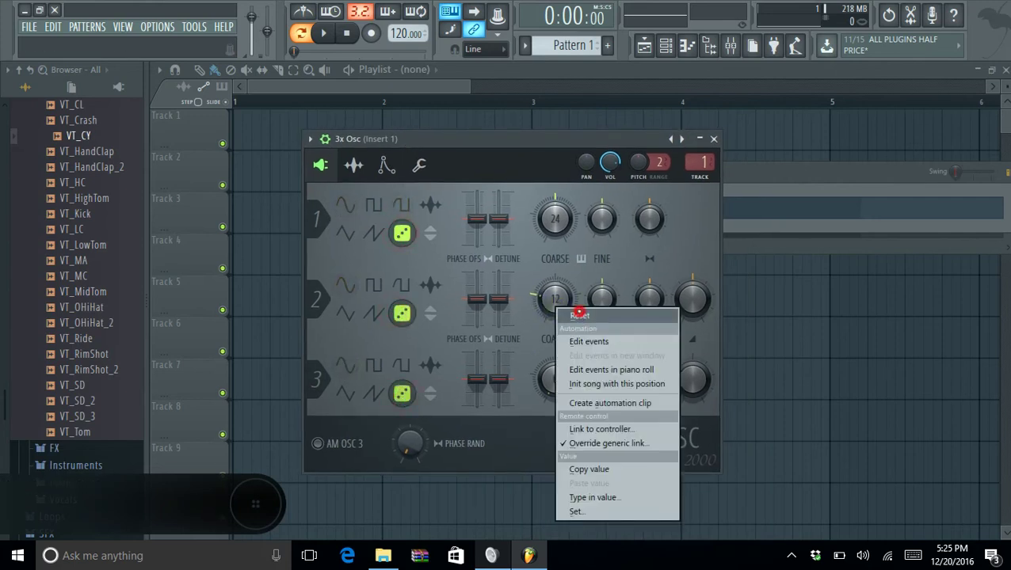
left_click(579, 315)
right_click(556, 229)
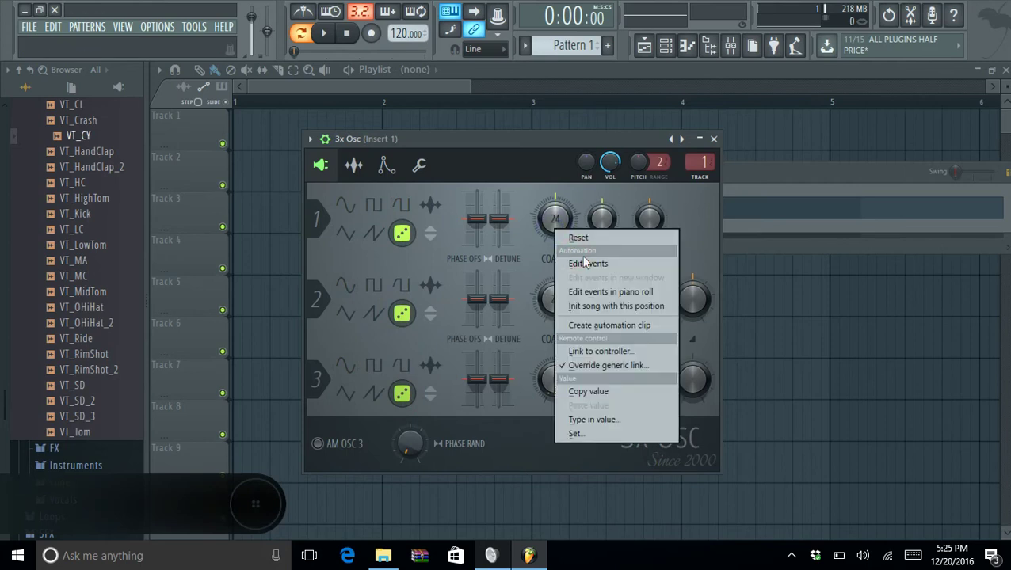
left_click(579, 237)
right_click(556, 385)
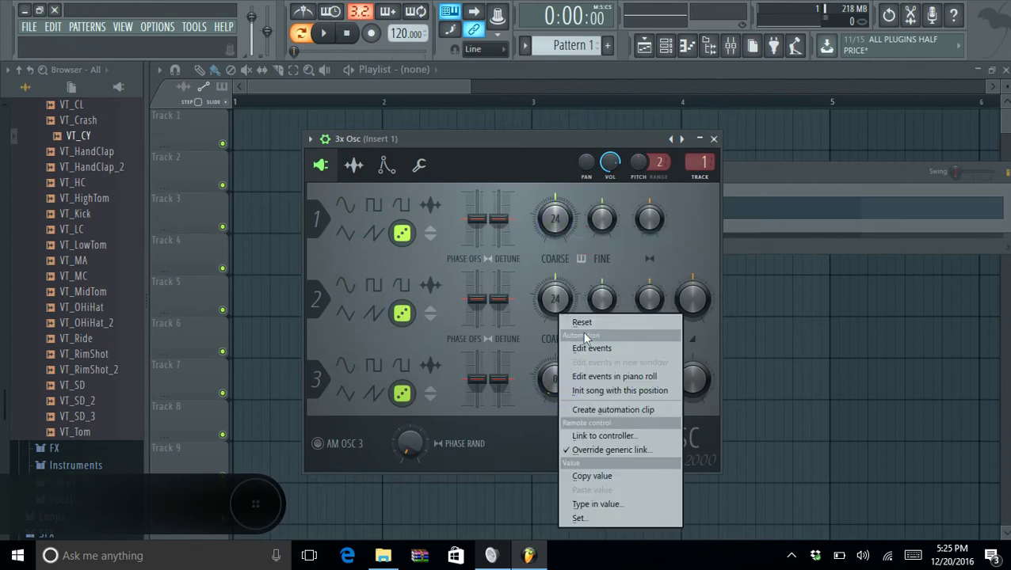
left_click(583, 323)
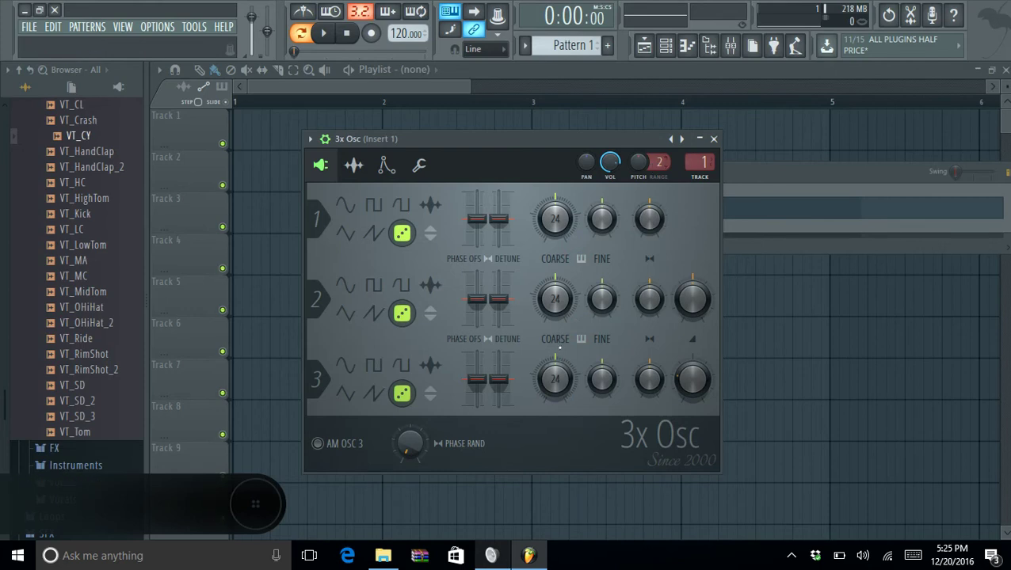
left_click_drag(555, 300, 556, 274)
right_click(555, 303)
left_click(565, 310)
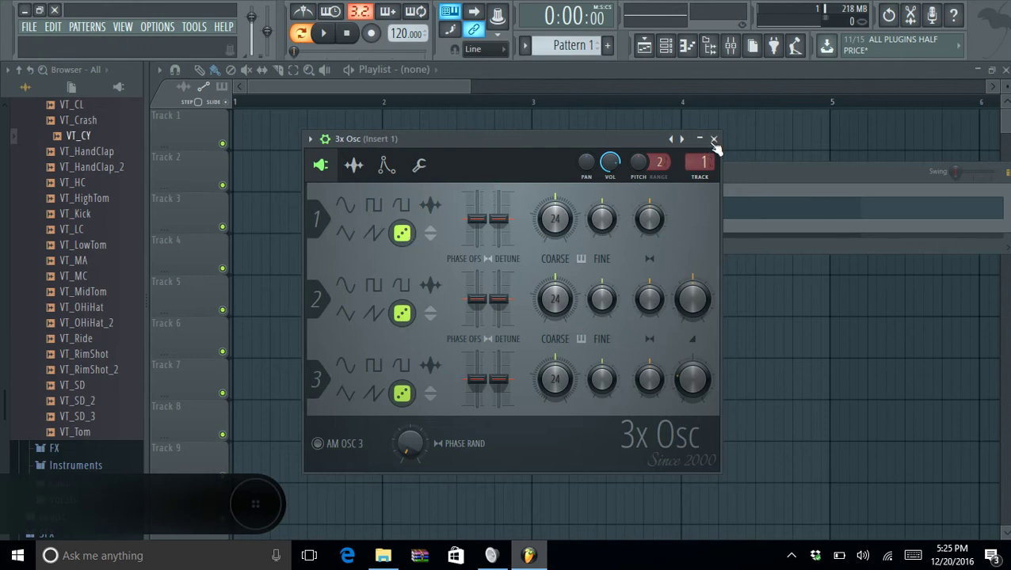
Bring up the Bandicam recorder, and reopen the 3x Osc channel on its volume envelope settings.
left_click(713, 139)
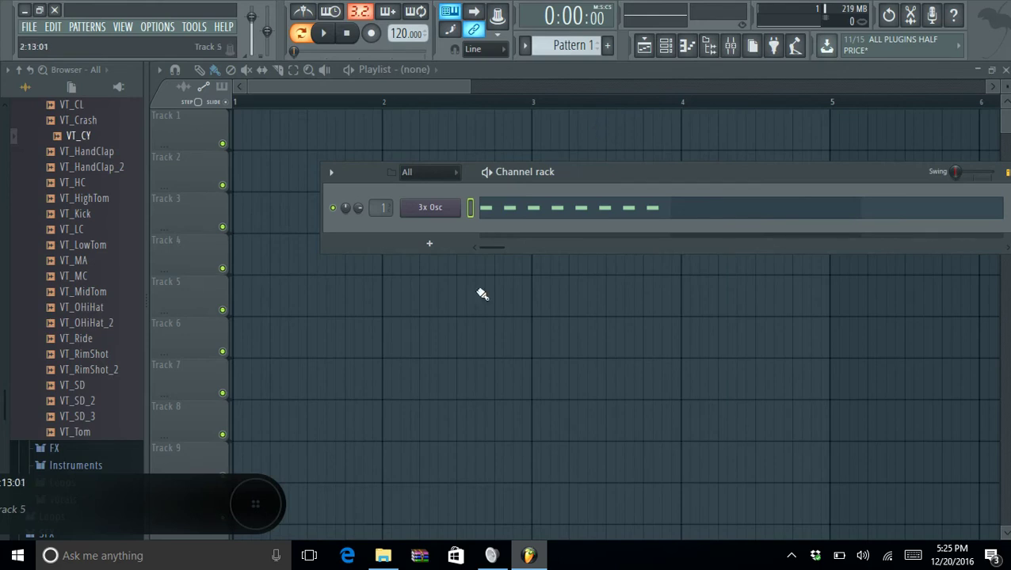
left_click(790, 555)
left_click(762, 496)
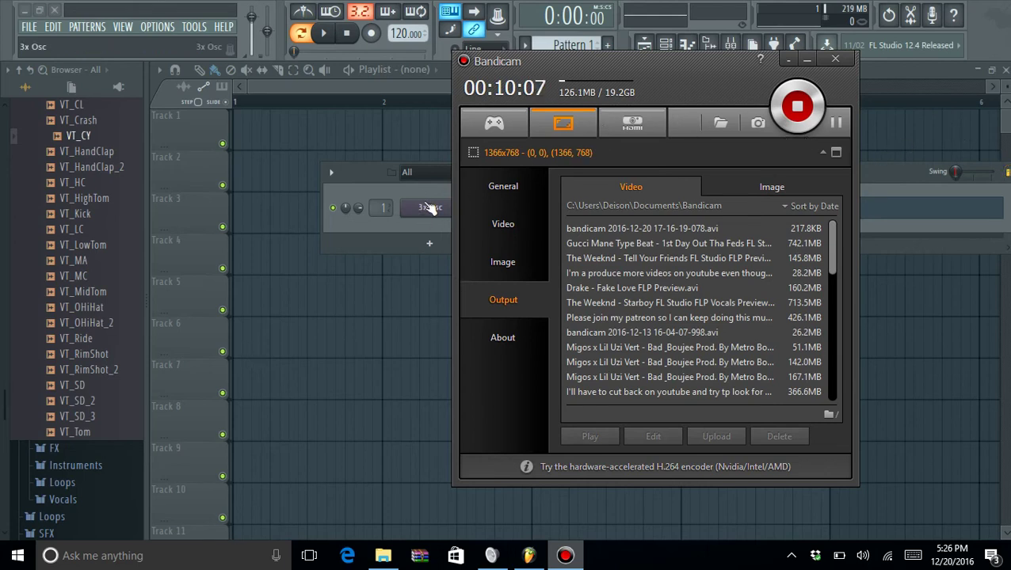
left_click(425, 215)
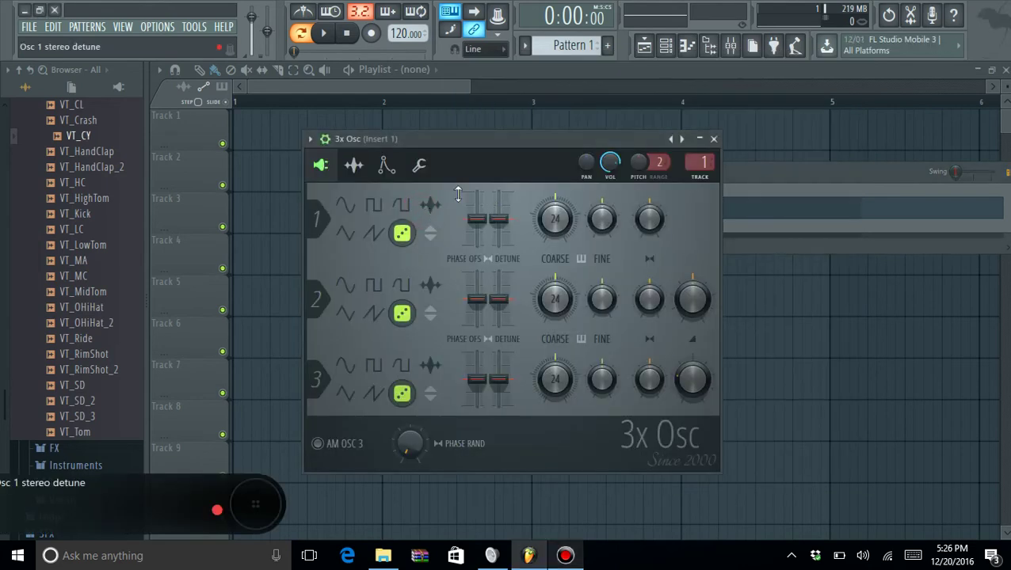
left_click(385, 176)
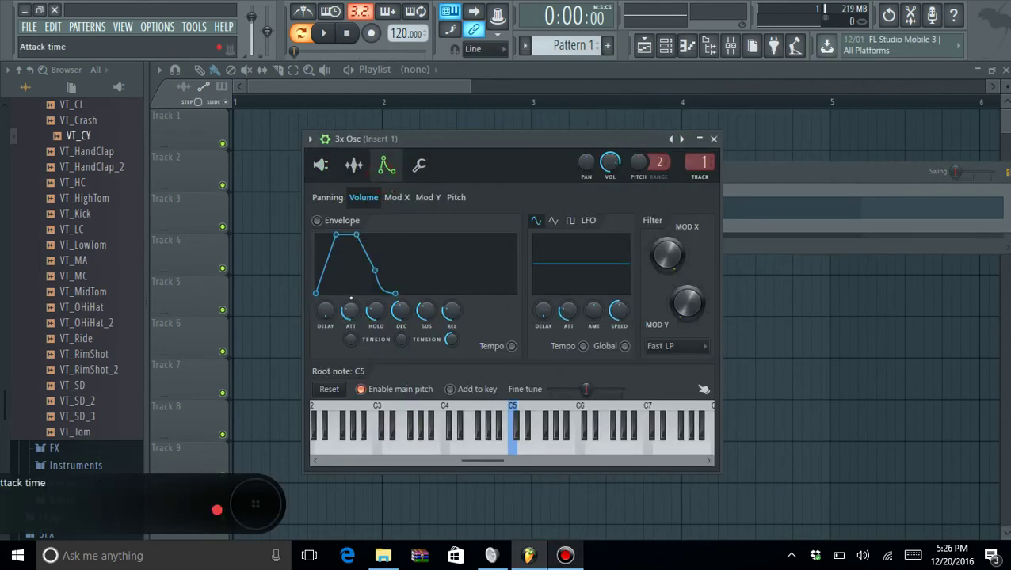
Bring the volume envelope's attack, hold, sustain and release down to the minimum.
left_click_drag(349, 314, 397, 438)
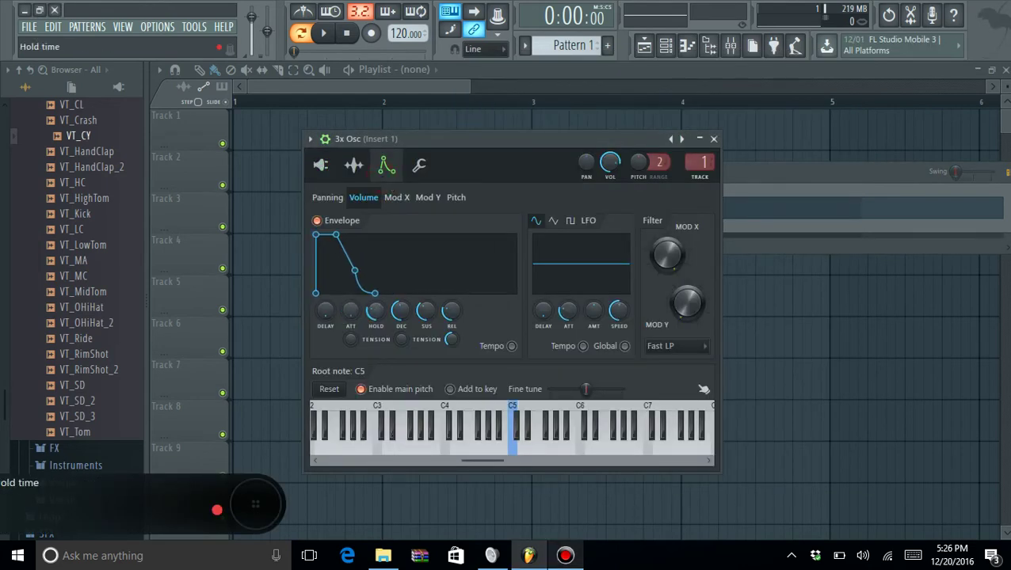
left_click_drag(376, 310, 426, 349)
left_click_drag(451, 310, 451, 341)
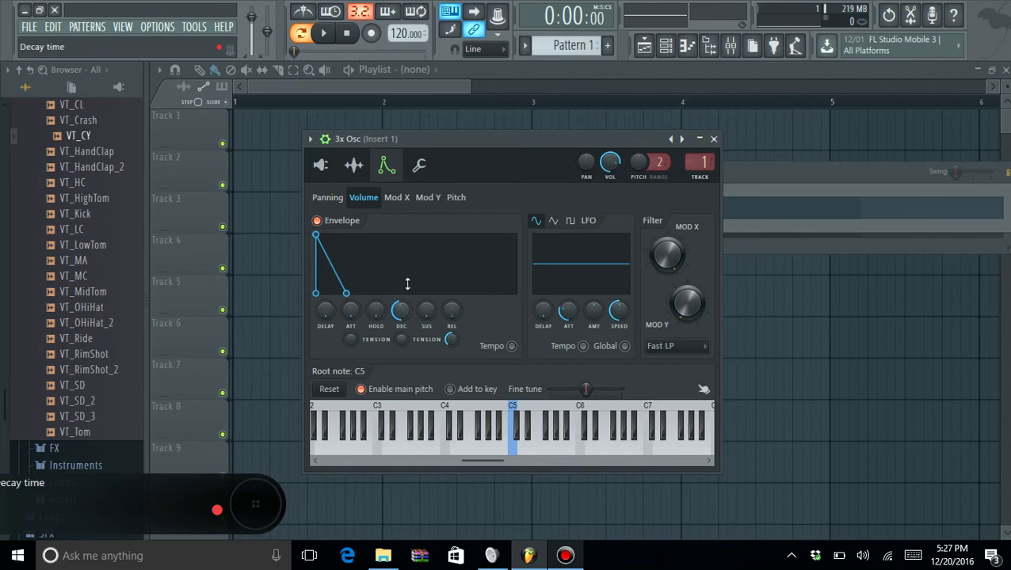
Reset the volume envelope's delay, attack, hold, decay, sustain and release to their defaults.
right_click(412, 311)
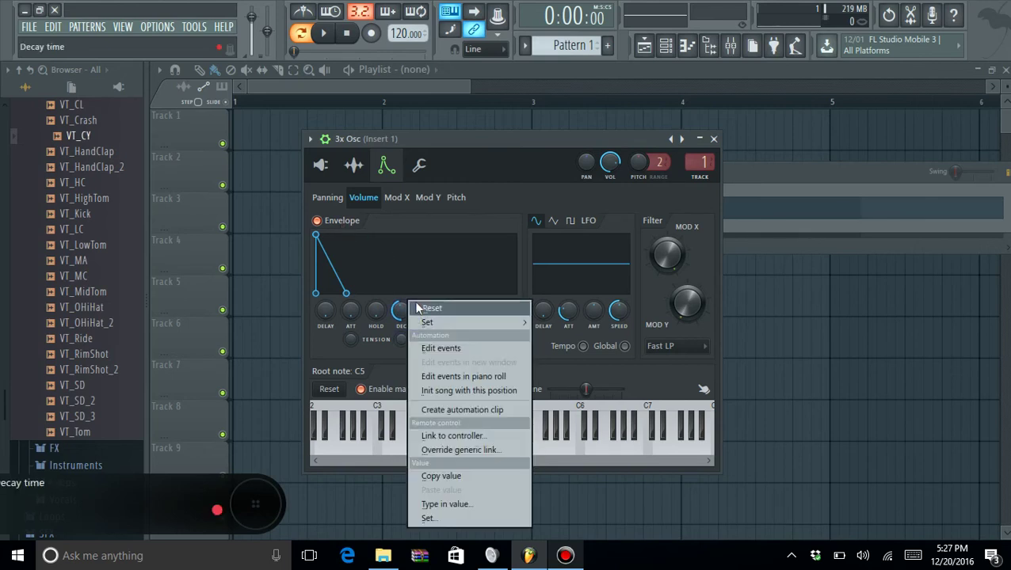
left_click(453, 289)
right_click(440, 313)
left_click(451, 322)
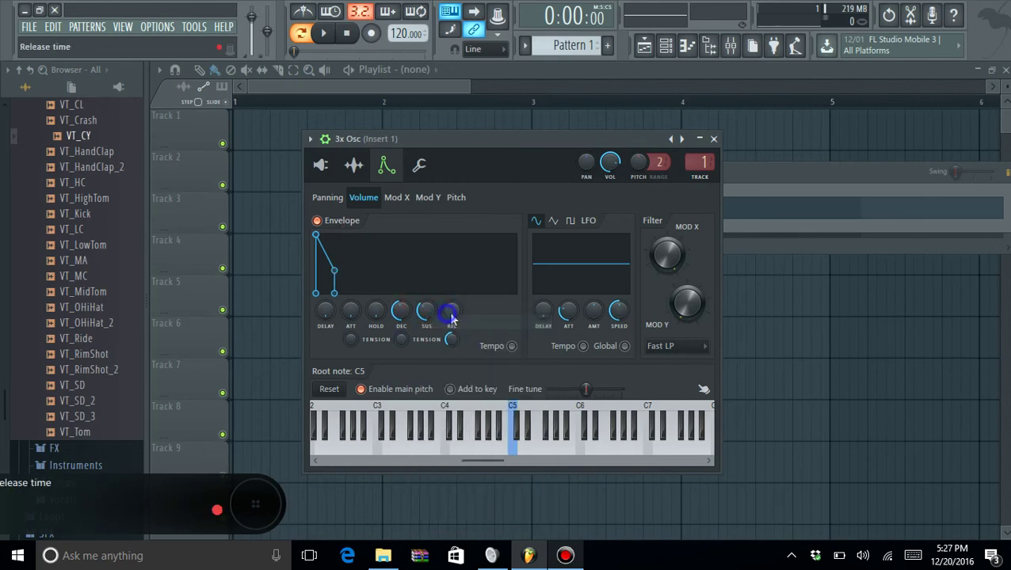
right_click(451, 314)
left_click(458, 322)
right_click(396, 318)
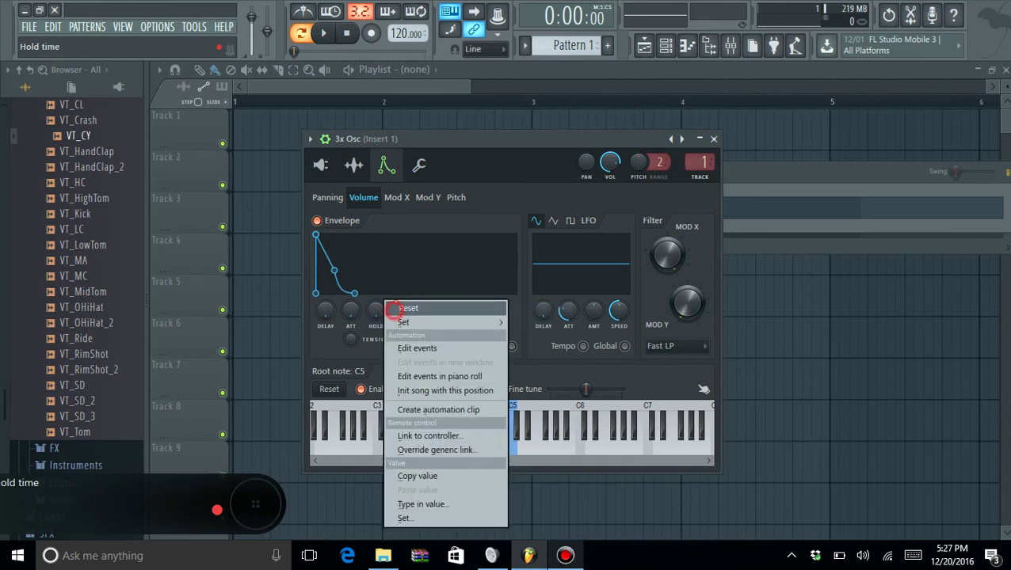
left_click(402, 309)
right_click(352, 313)
left_click(381, 309)
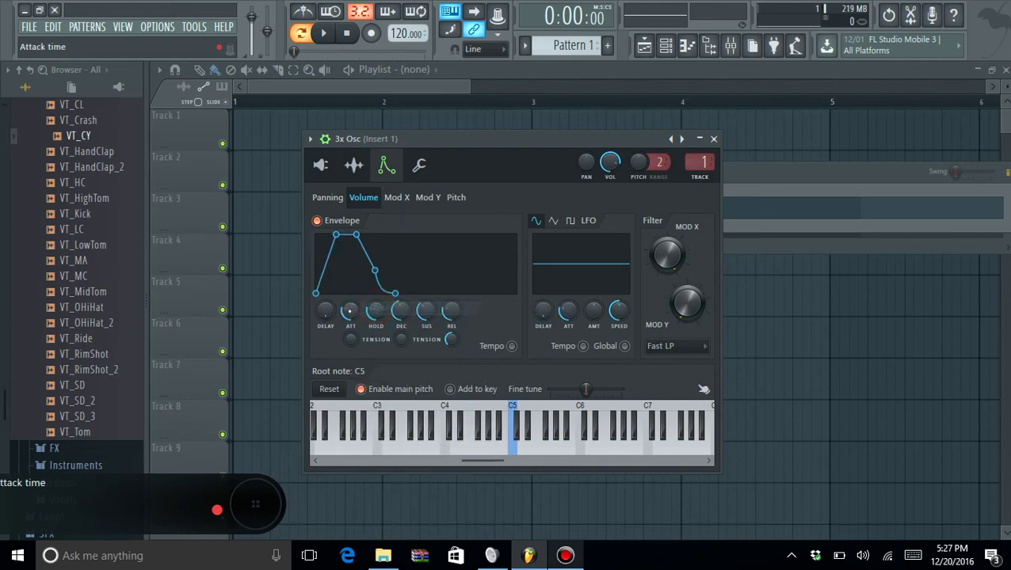
right_click(325, 311)
left_click(328, 308)
Lower the volume envelope's attack and hold times to the minimum.
scroll(350, 311, "down", 5)
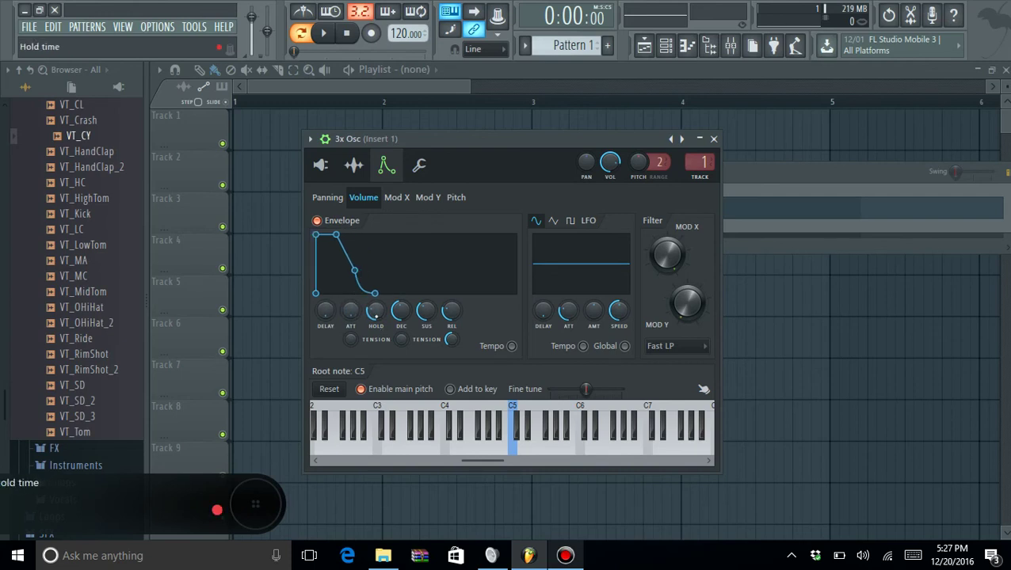
scroll(376, 311, "up", 5)
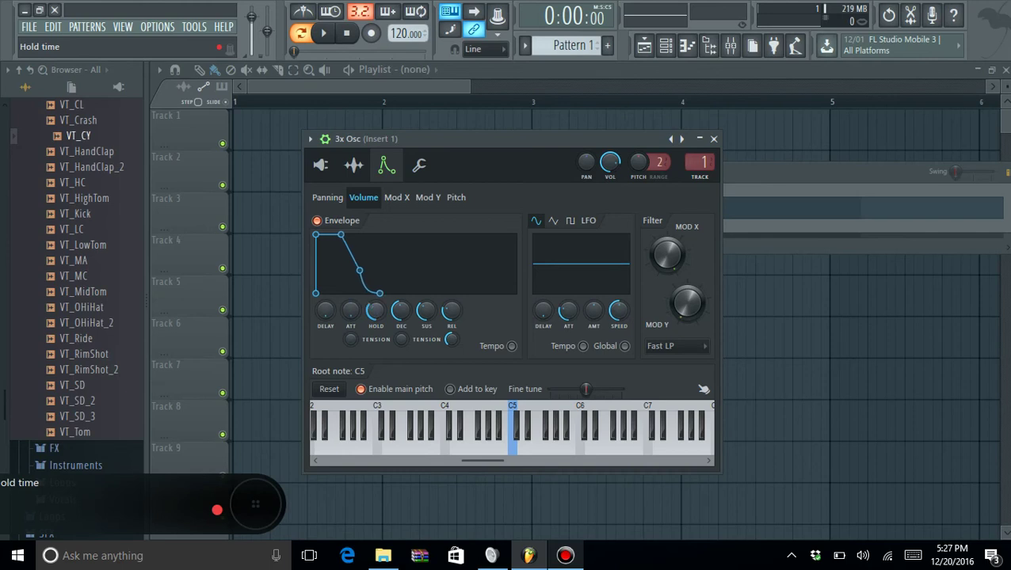
scroll(375, 310, "down", 10)
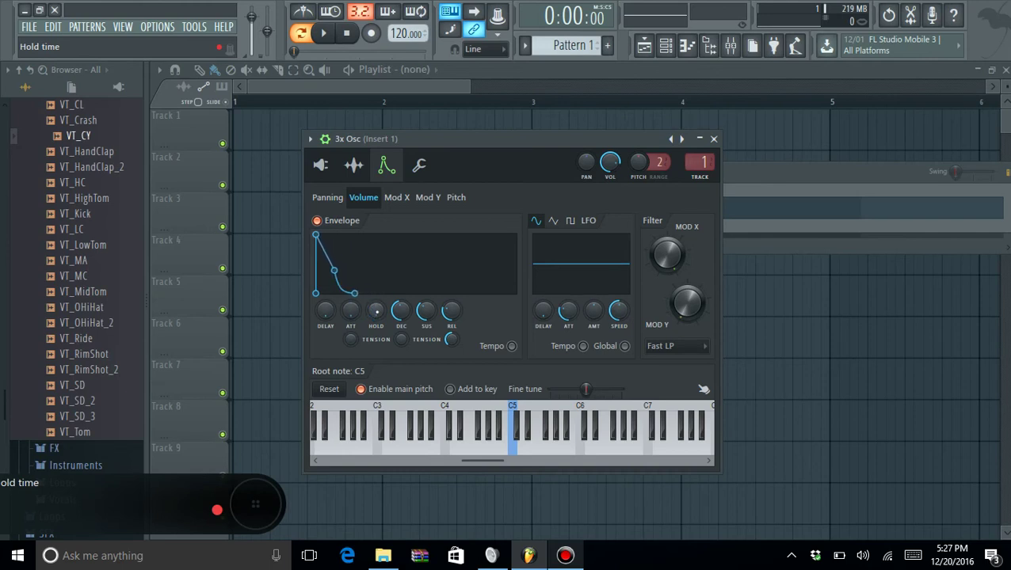
Lower the volume envelope's sustain and release to the minimum and leave only a very short decay.
scroll(400, 310, "up", 6)
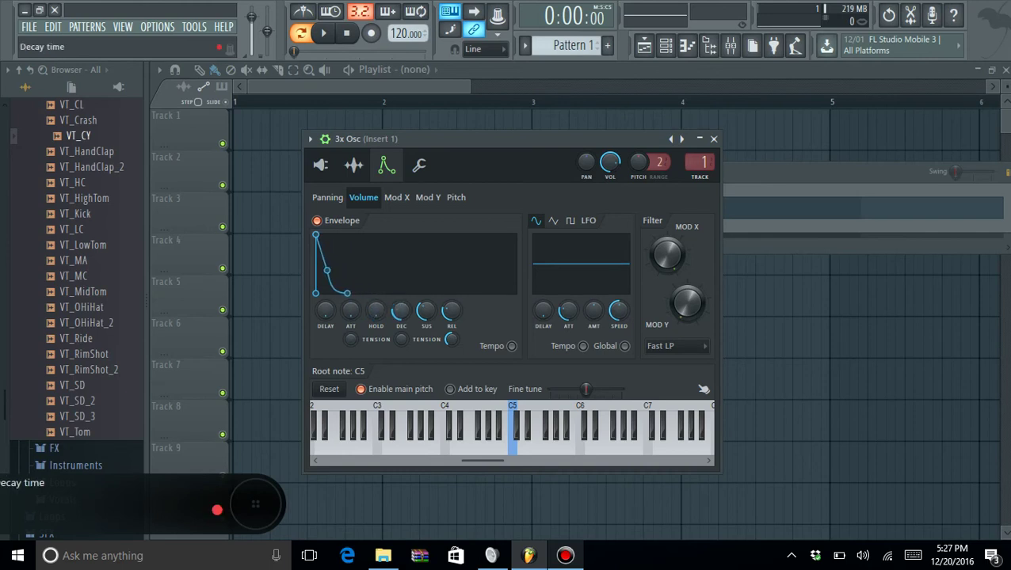
scroll(400, 310, "down", 5)
scroll(426, 311, "down", 8)
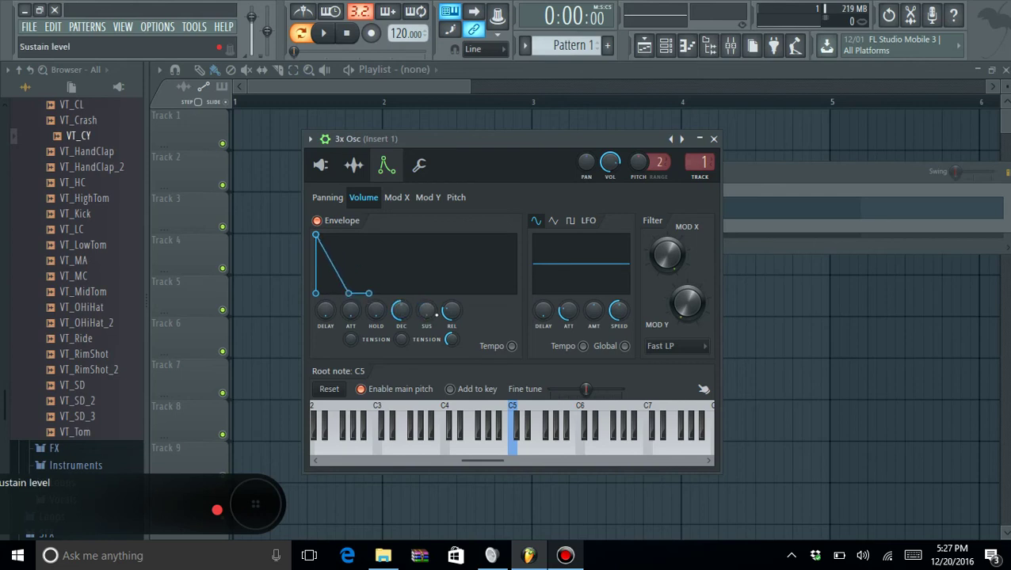
scroll(451, 310, "down", 5)
scroll(400, 310, "down", 1)
scroll(401, 311, "down", 4)
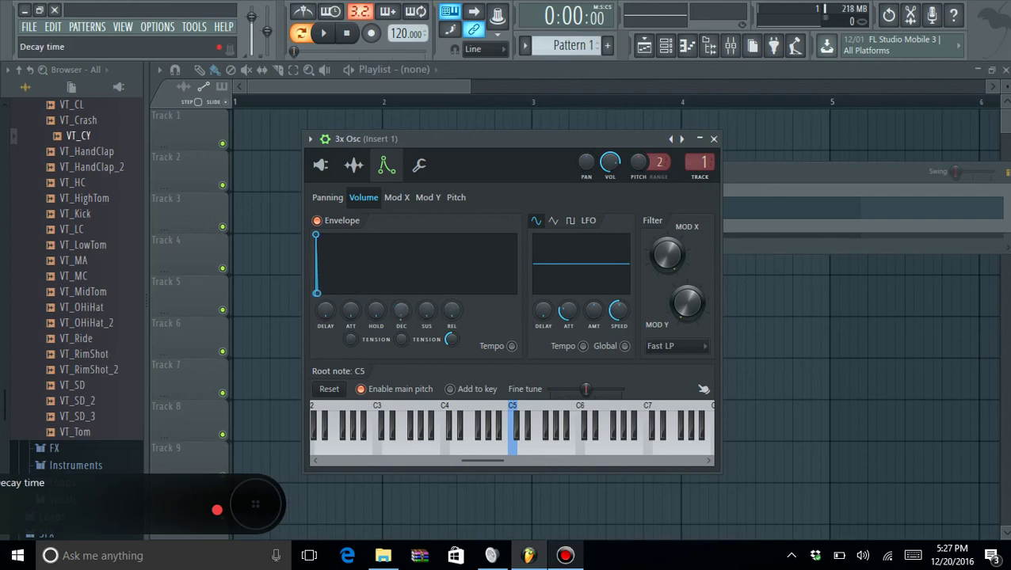
scroll(401, 311, "up", 2)
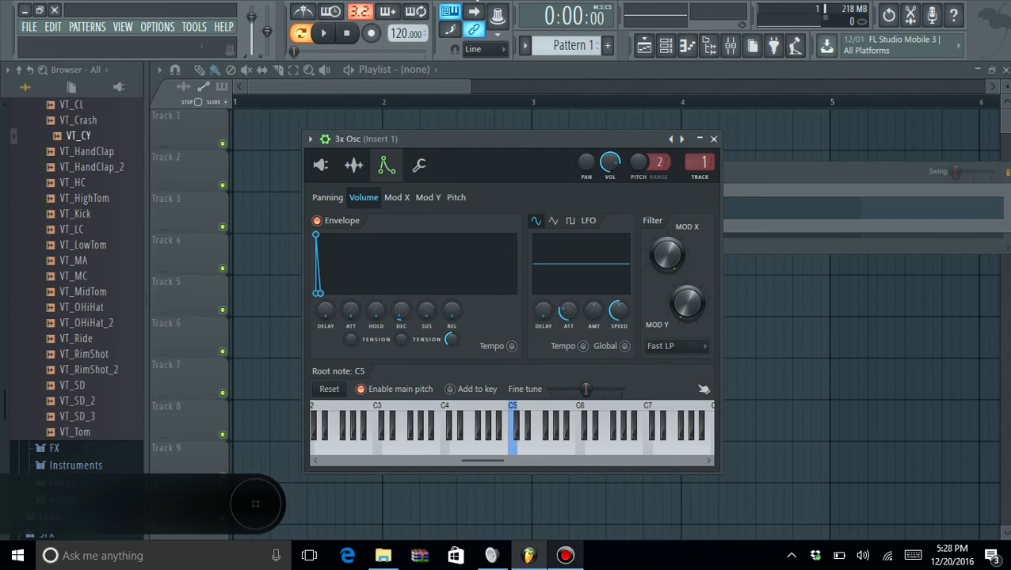
Show the Mod Y envelope settings, and pause the Bandicam recording before returning to FL Studio.
left_click(428, 198)
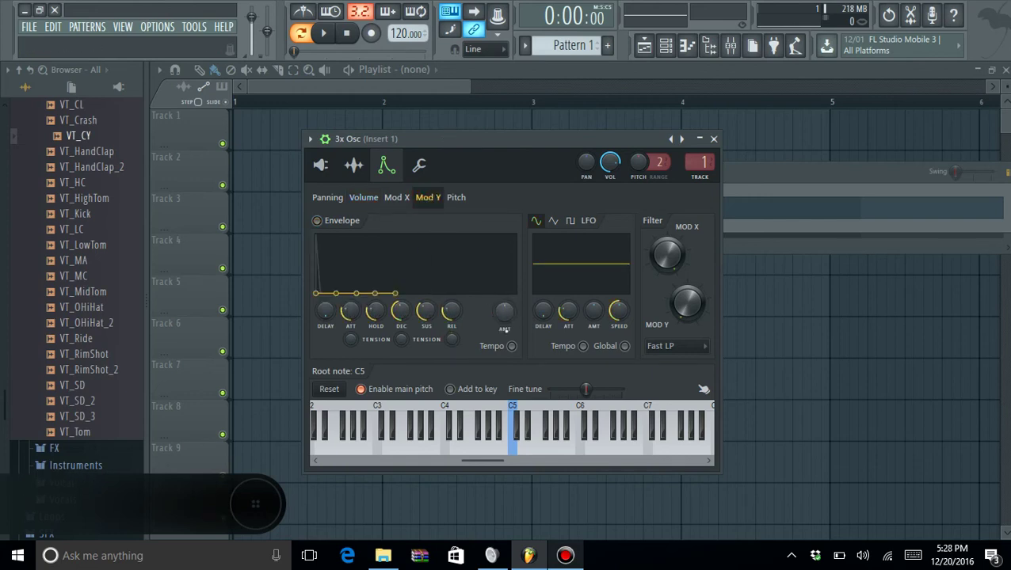
left_click(565, 555)
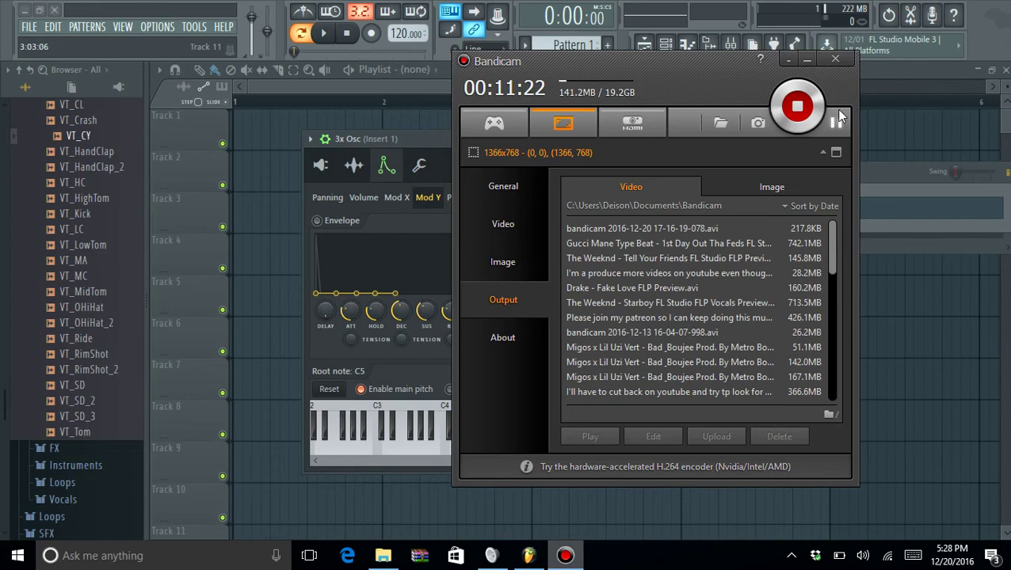
left_click(835, 123)
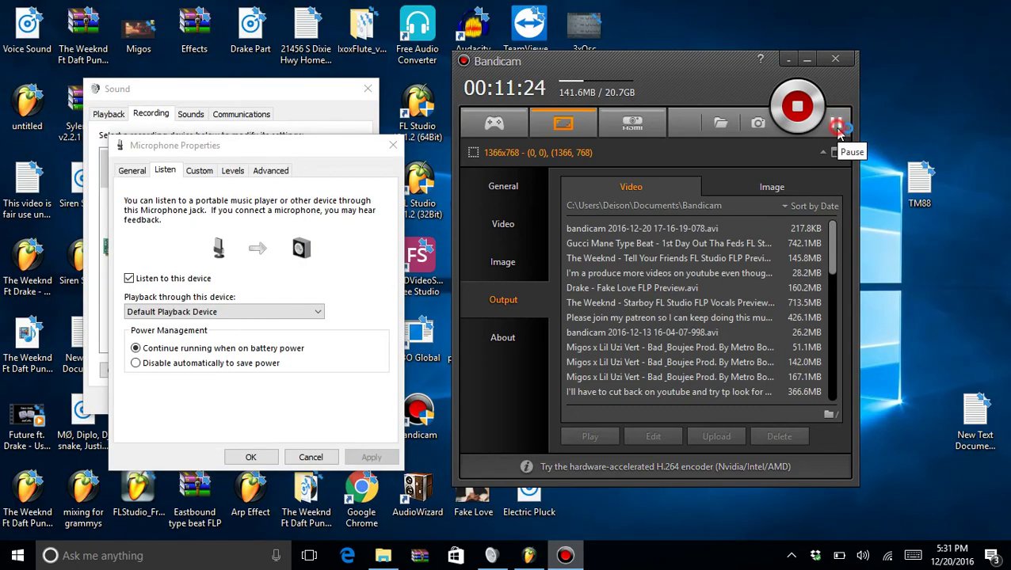
left_click(541, 561)
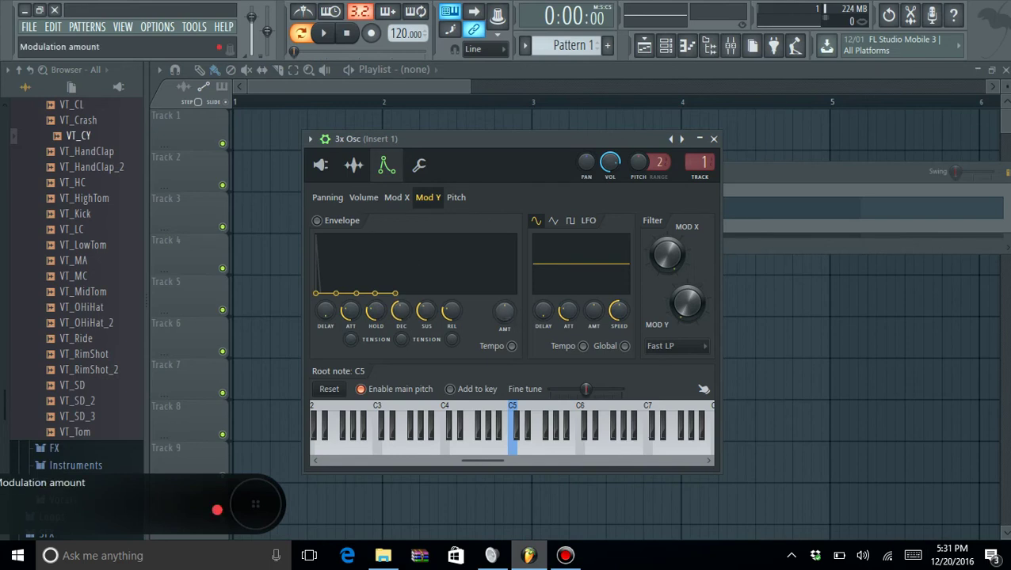
Raise the Mod Y modulation amount to maximum and bring its envelope's attack, hold, sustain and release to the minimum.
left_click_drag(504, 311, 504, 285)
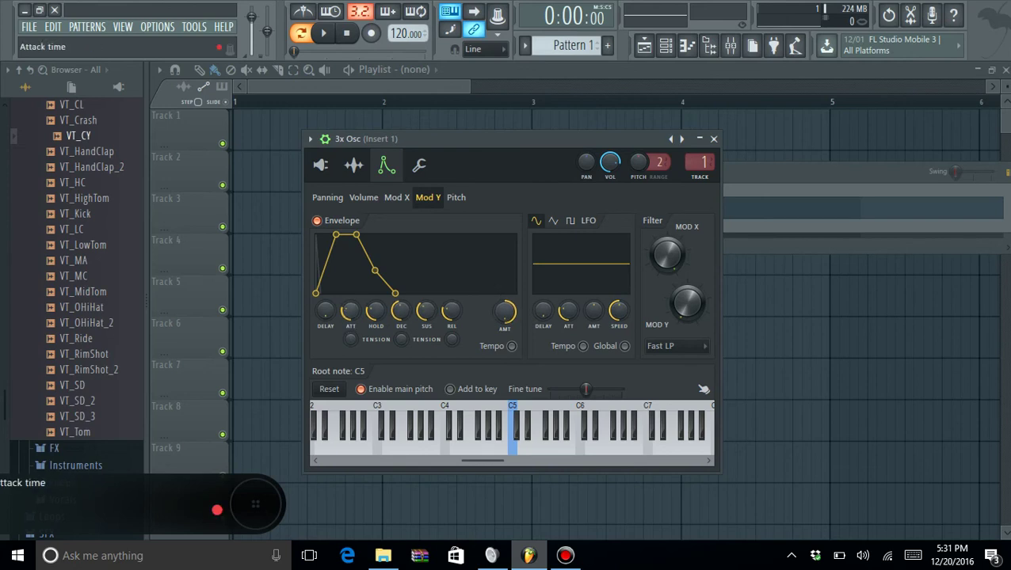
left_click_drag(350, 312, 350, 333)
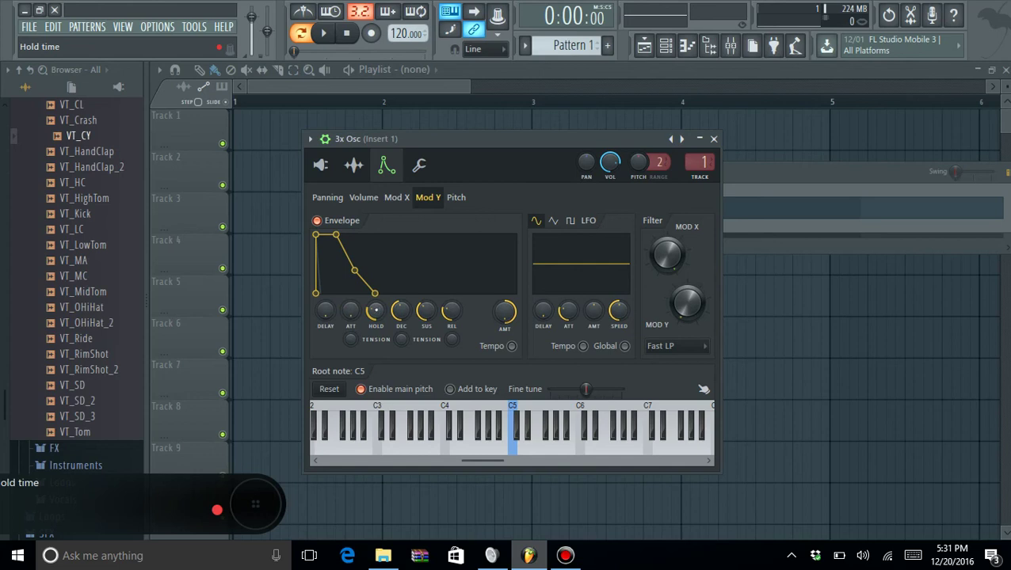
left_click_drag(375, 309, 375, 332)
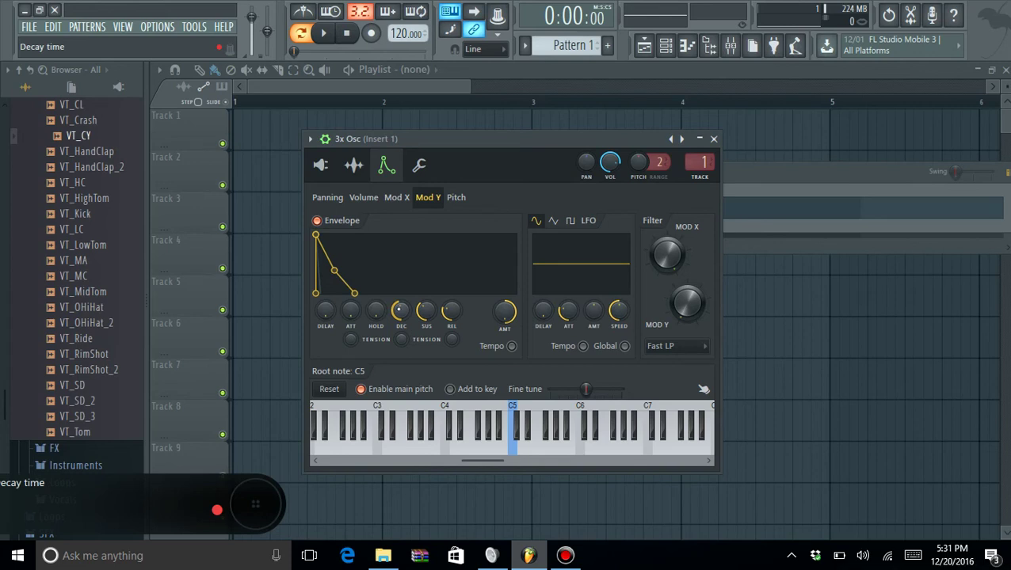
left_click_drag(400, 311, 452, 320)
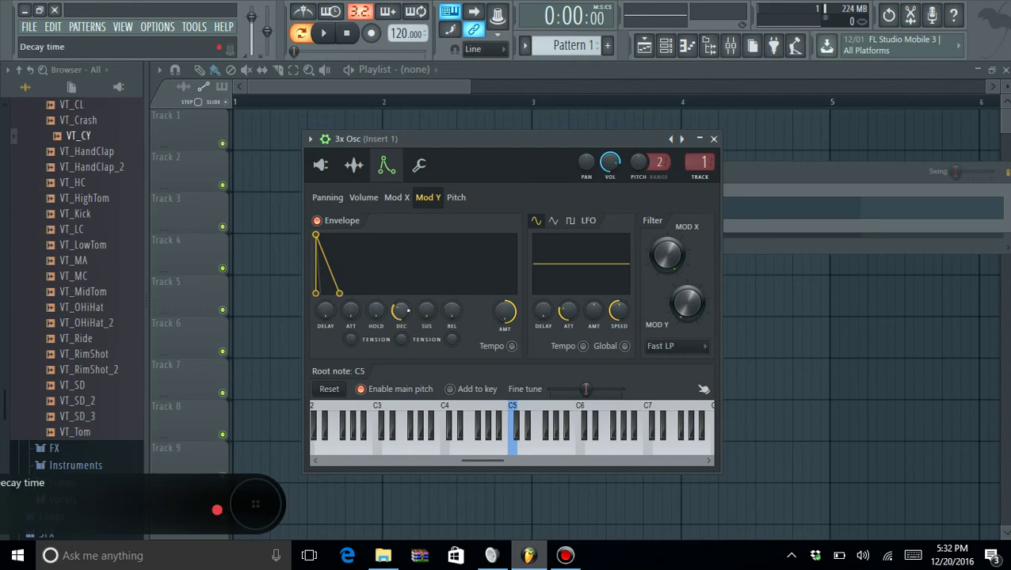
Set the Mod Y envelope's decay time to 1 step.
right_click(401, 312)
mouse_move(432, 322)
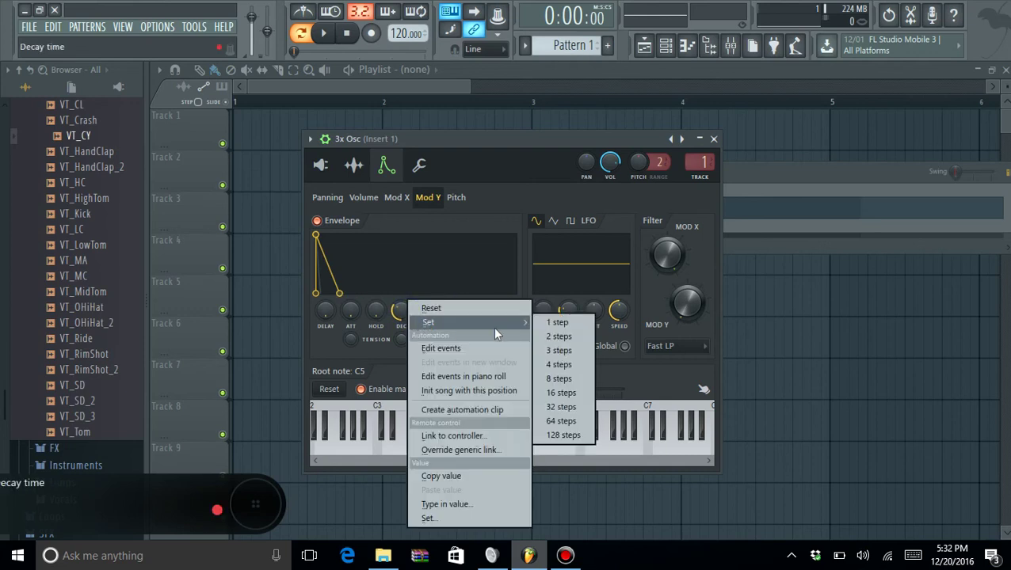
left_click(572, 324)
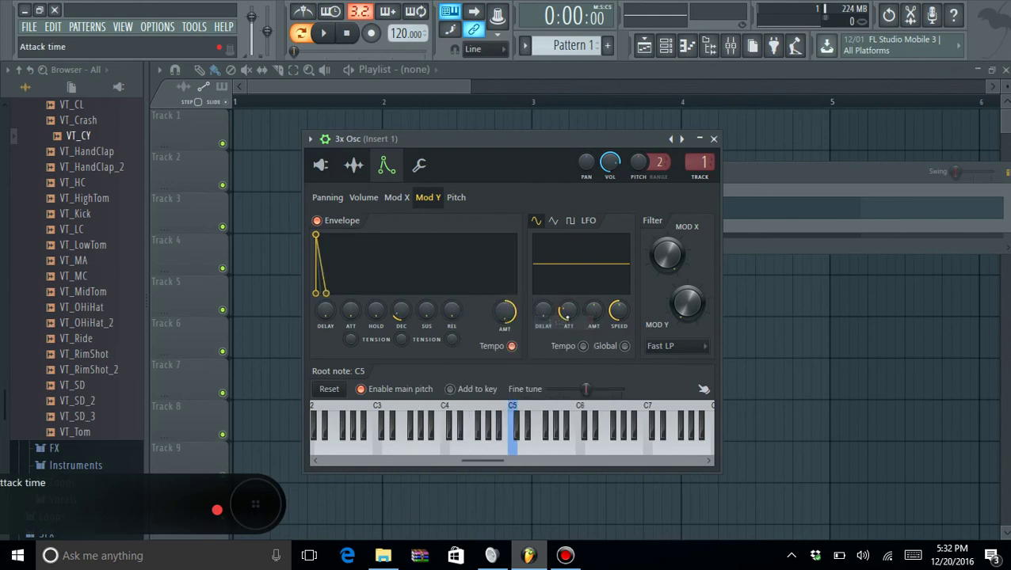
Audition the sound with a test note and return to the volume envelope settings.
key("z")
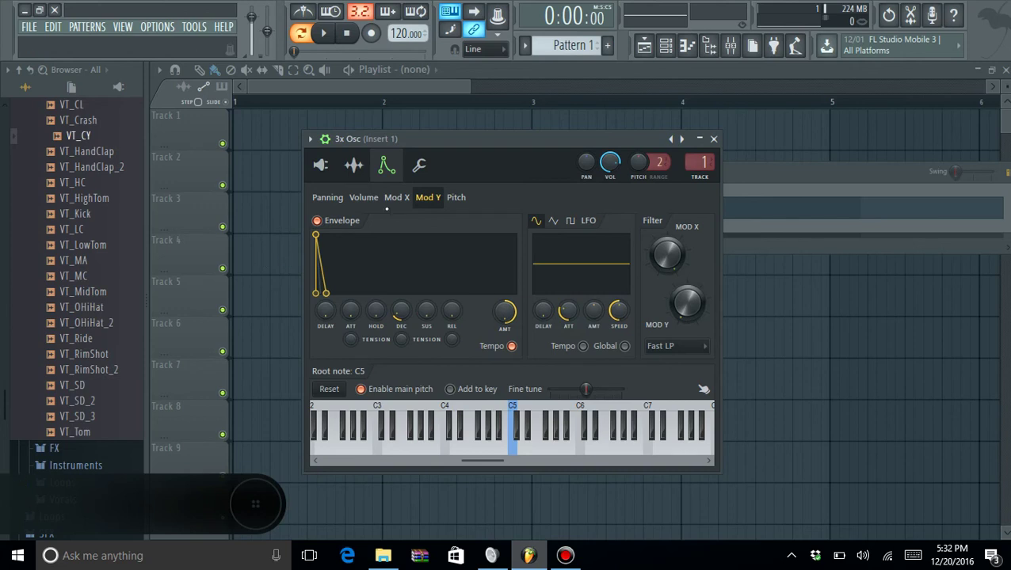
left_click(393, 199)
left_click(363, 198)
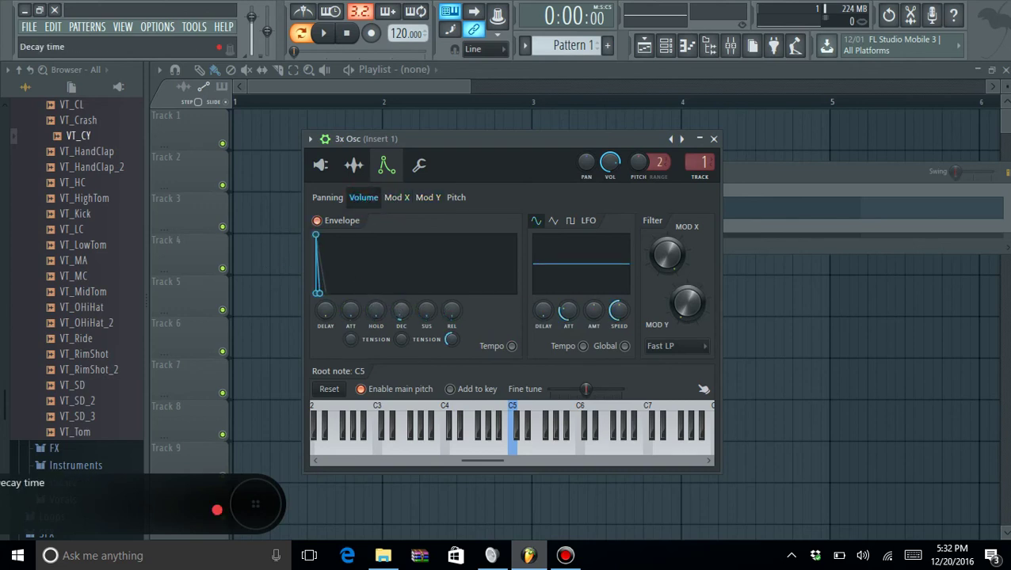
Bring the Bandicam recorder window to the front.
mouse_move(565, 556)
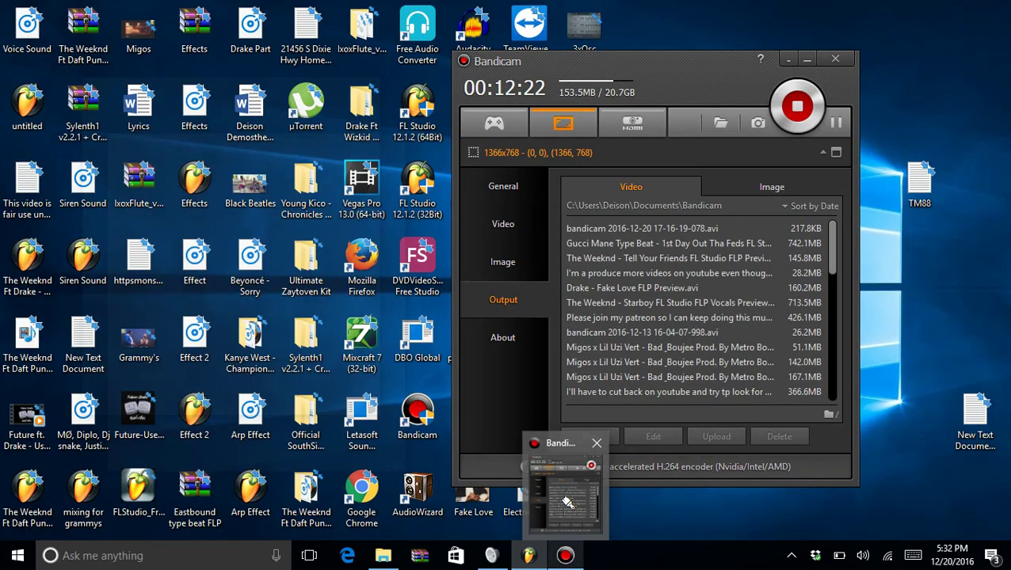
left_click(563, 496)
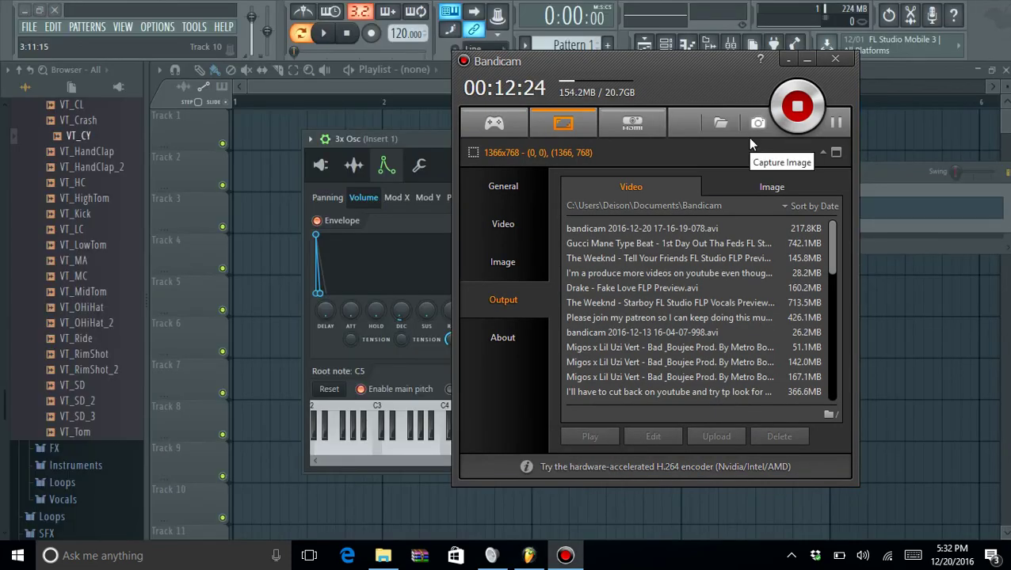
left_click(751, 144)
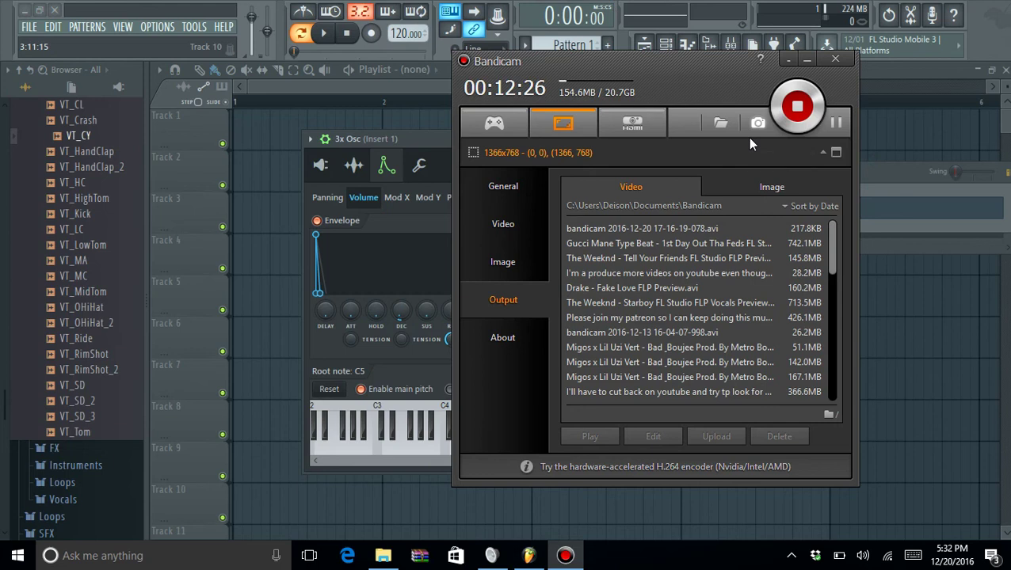